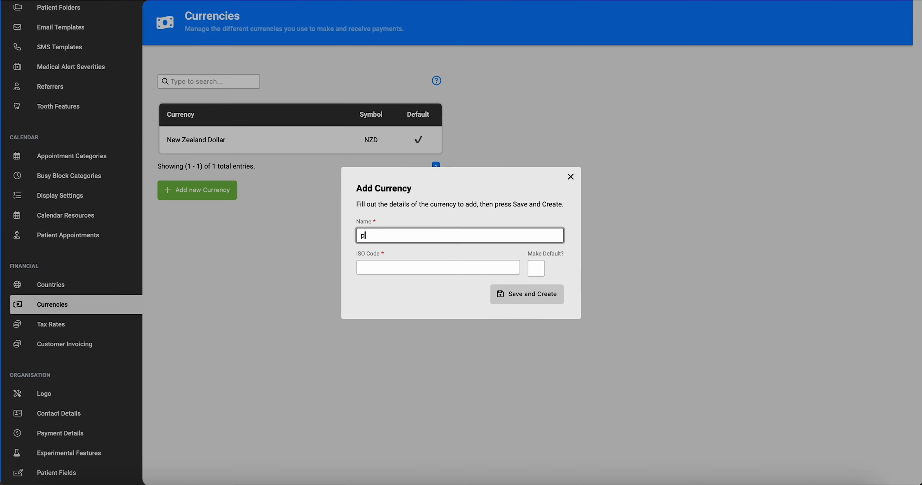
Add British Pound Sterling as a currency and create a VAT 'Value added tax' rate entered as 10.
{"action": "left_click", "coordinate": [451, 263]}
{"action": "left_click", "coordinate": [526, 300]}
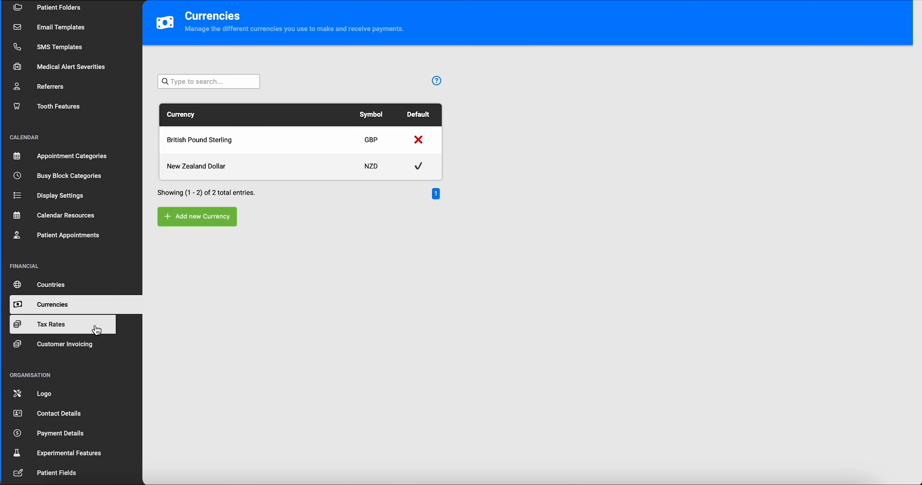
{"action": "left_click", "coordinate": [94, 324]}
{"action": "left_click", "coordinate": [222, 180]}
{"action": "type", "text": "VAT"}
{"action": "left_click", "coordinate": [460, 268]}
{"action": "type", "text": "Value a"}
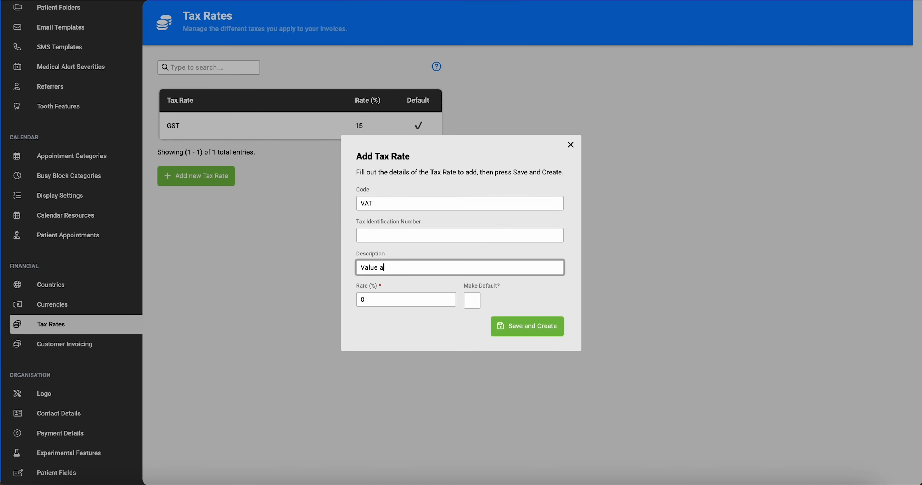
{"action": "type", "text": "dded tax"}
{"action": "key", "text": "Tab"}
{"action": "type", "text": "10"}
{"action": "left_click", "coordinate": [536, 326]}
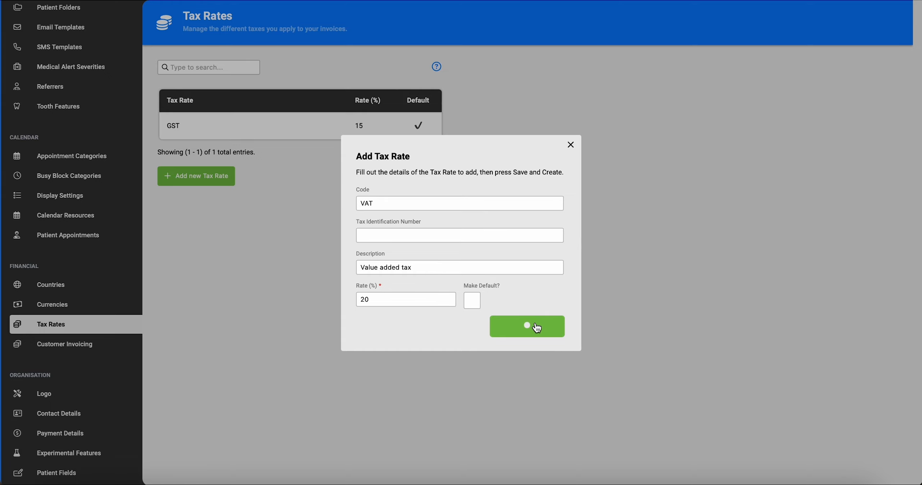
Look through the organisation Logo, Contact Details and Payment Details pages.
{"action": "left_click", "coordinate": [32, 371]}
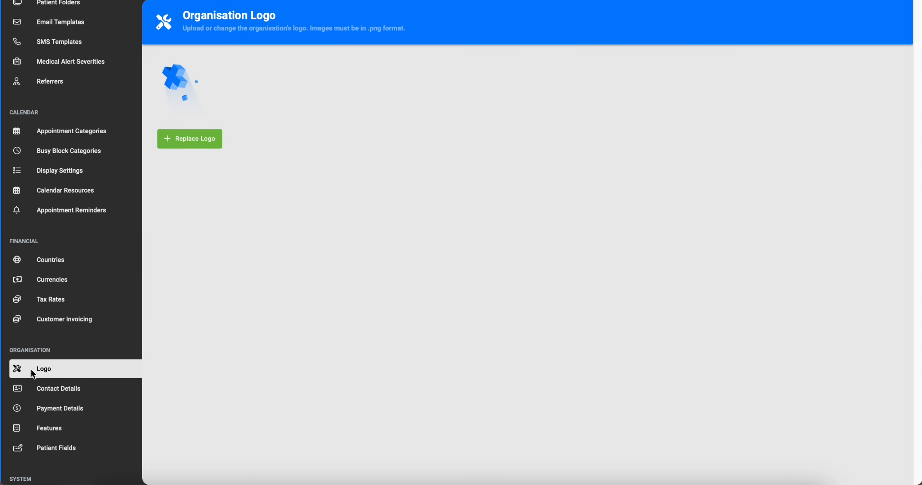
{"action": "left_click", "coordinate": [40, 388]}
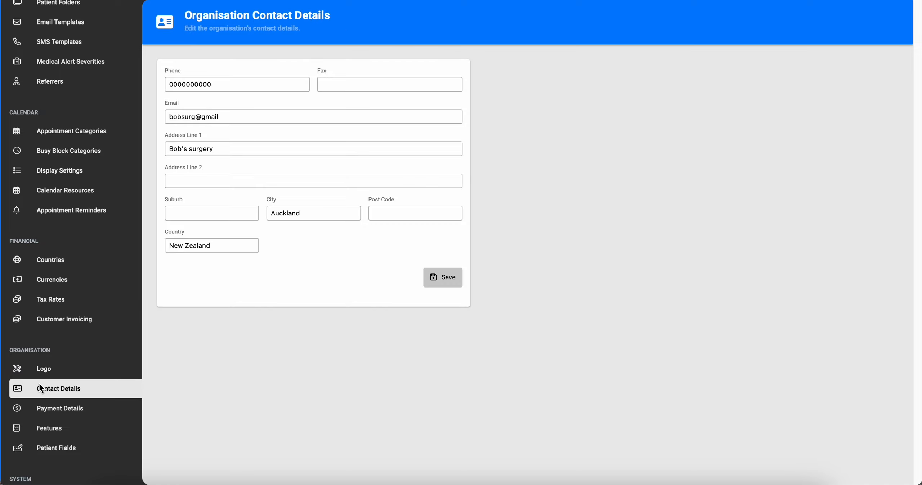
{"action": "left_click", "coordinate": [43, 409]}
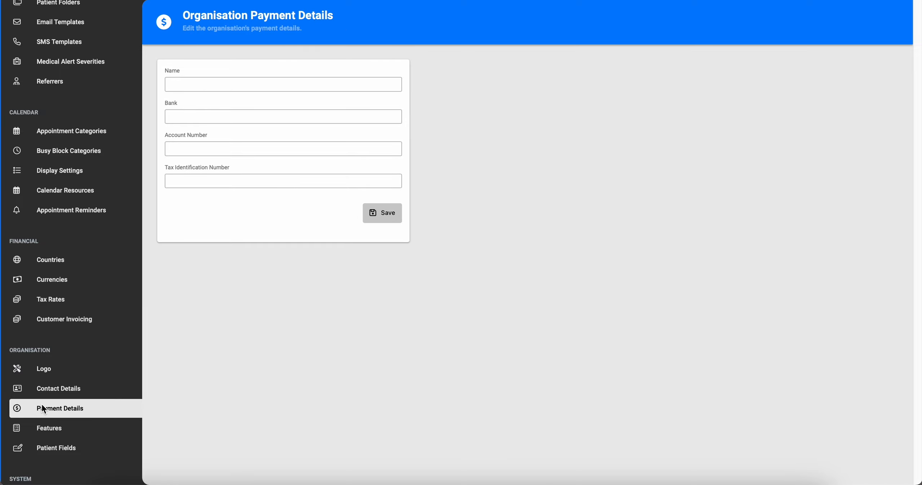
{"action": "scroll", "coordinate": [42, 403], "scroll_direction": "down", "scroll_amount": 4}
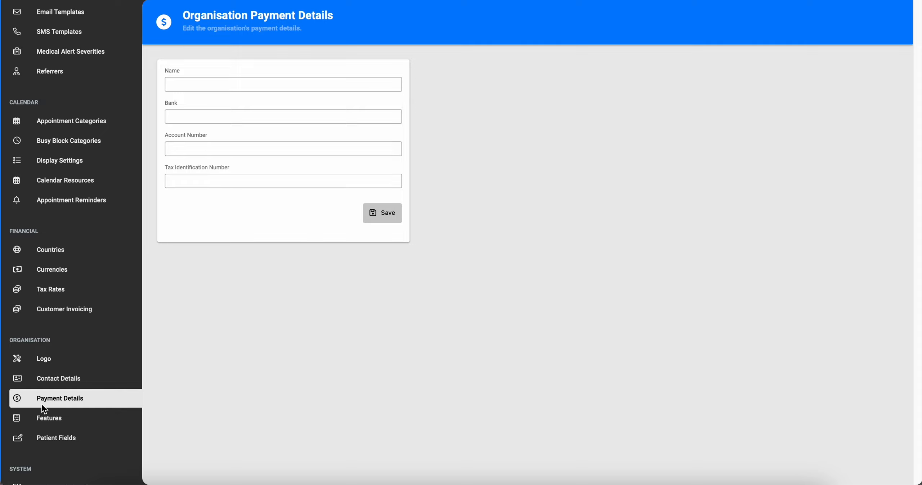
Link TidyClinic to the surgery's Xero organisation through the Xero Integration settings.
{"action": "left_click", "coordinate": [67, 374]}
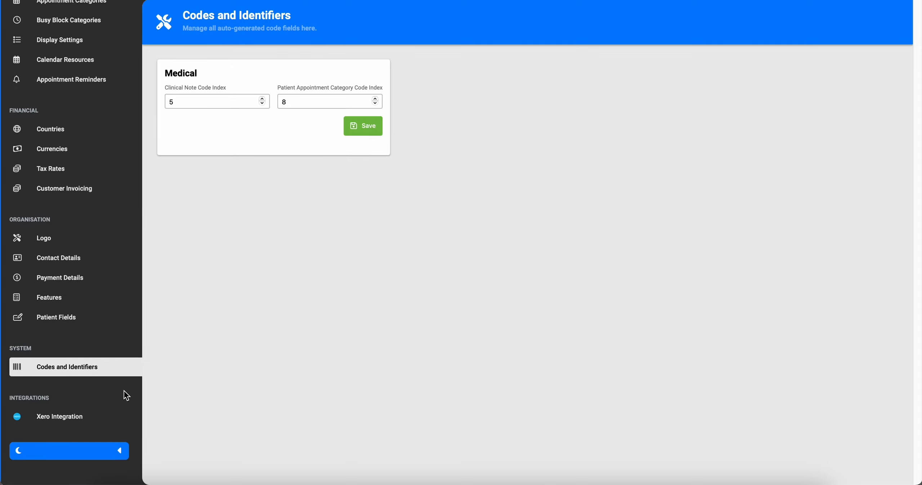
{"action": "left_click", "coordinate": [92, 423]}
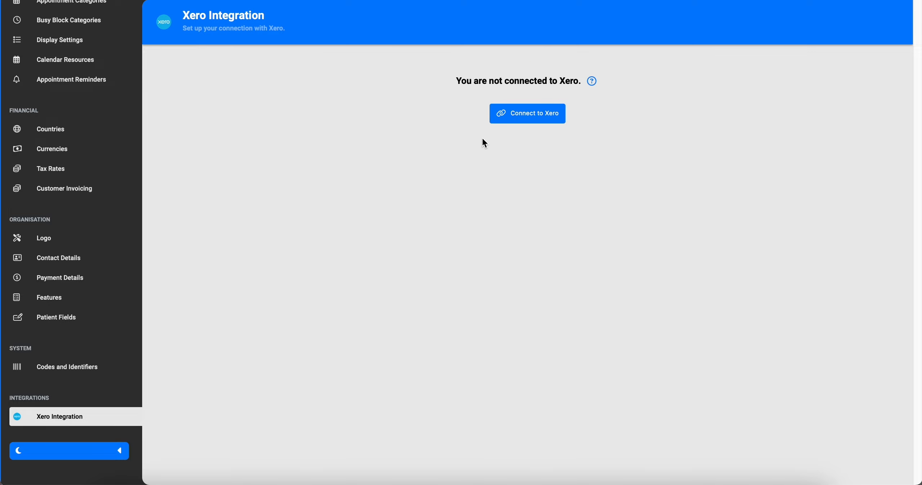
{"action": "left_click", "coordinate": [542, 116]}
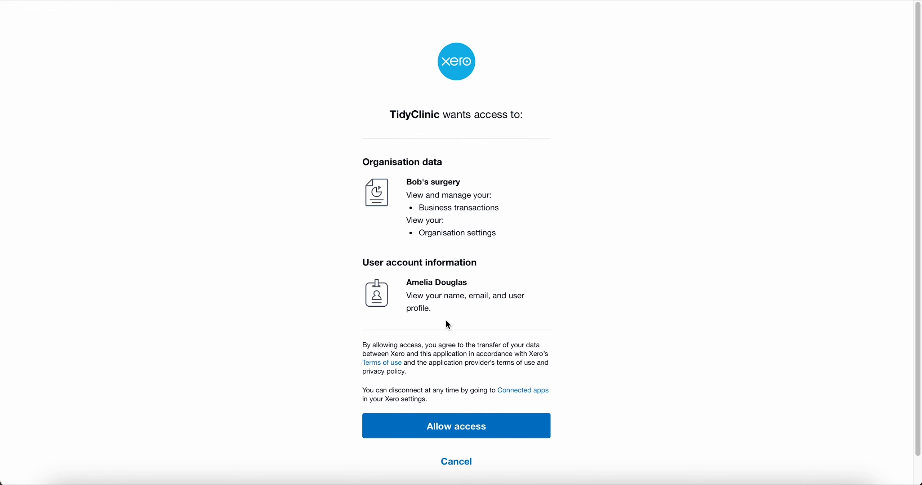
{"action": "left_click", "coordinate": [527, 434]}
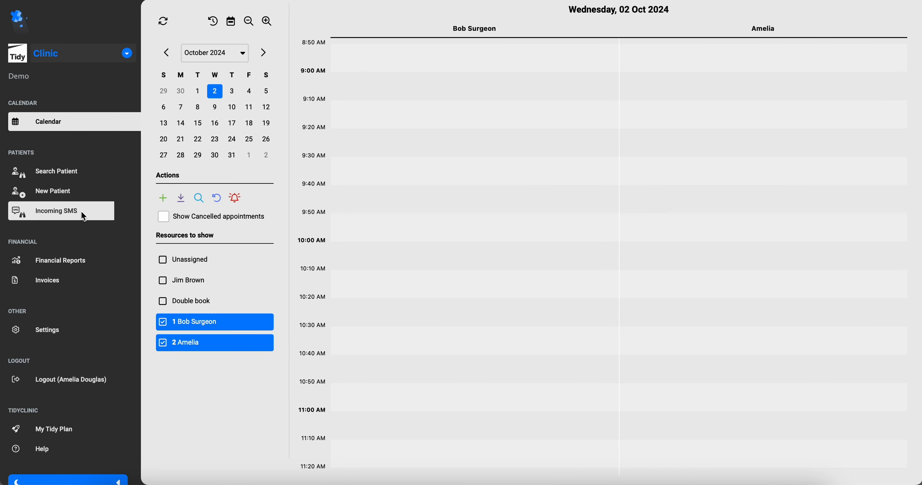
Start a new patient with first and last name, birth date 05/02/2003, Female, preferred practitioner and referrer.
{"action": "left_click", "coordinate": [78, 193]}
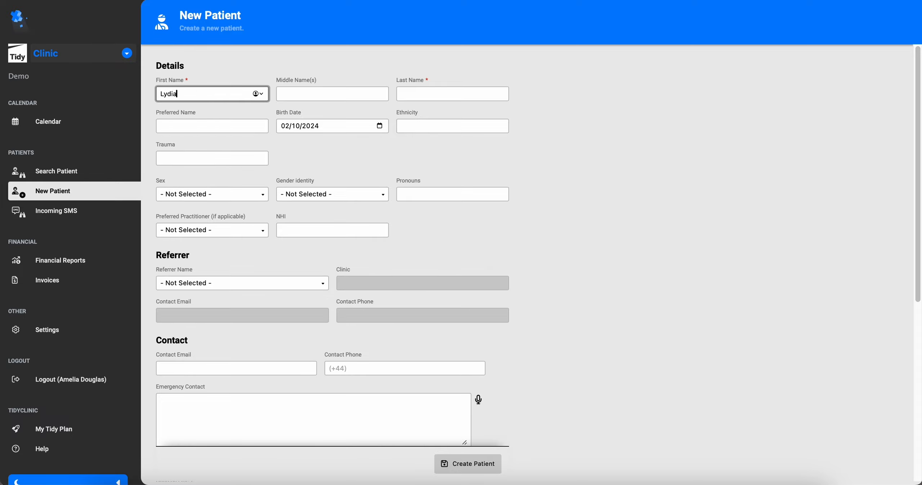
{"action": "left_click", "coordinate": [418, 93]}
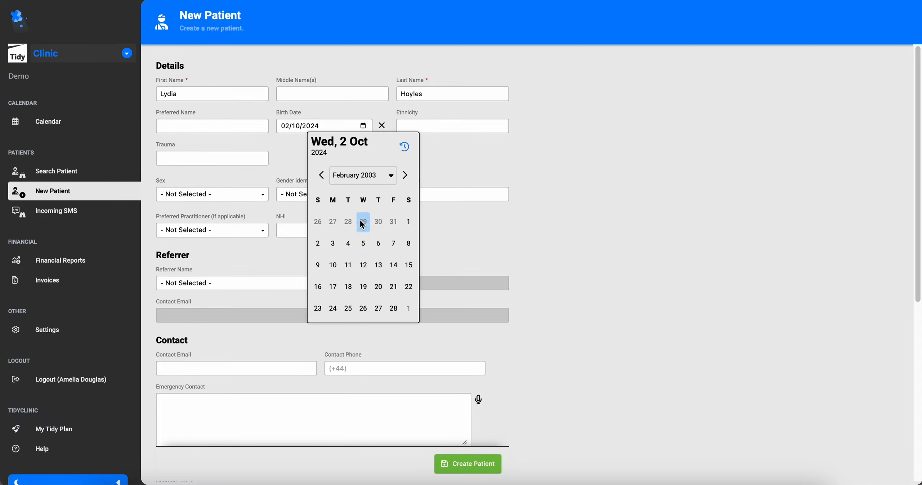
{"action": "left_click", "coordinate": [363, 243]}
{"action": "left_click", "coordinate": [219, 194]}
{"action": "left_click", "coordinate": [217, 241]}
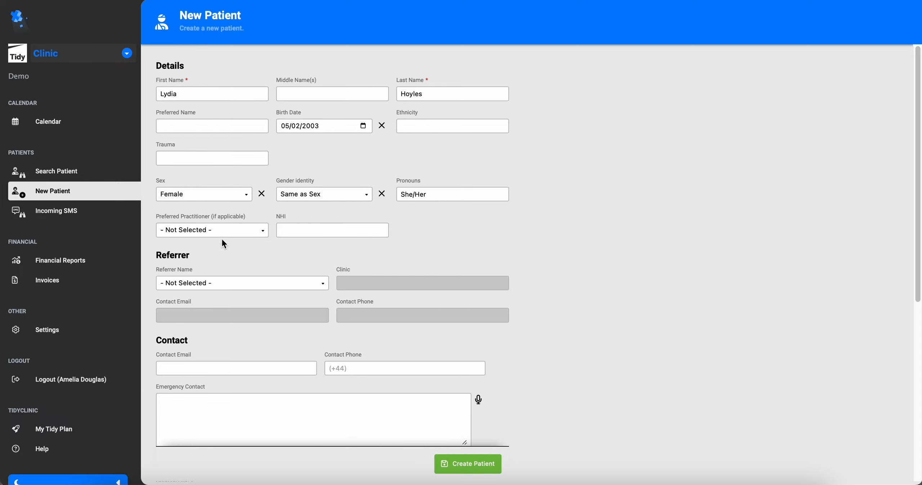
{"action": "left_click", "coordinate": [220, 233]}
{"action": "left_click", "coordinate": [208, 263]}
{"action": "left_click", "coordinate": [203, 284]}
{"action": "left_click", "coordinate": [197, 321]}
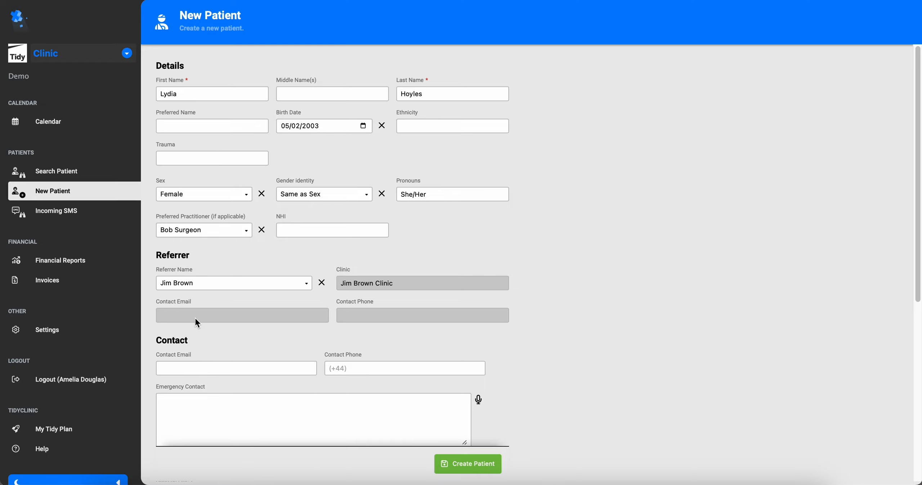
Enter the patient's email, phone number and New Zealand postal address, then create the patient.
{"action": "left_click", "coordinate": [202, 369]}
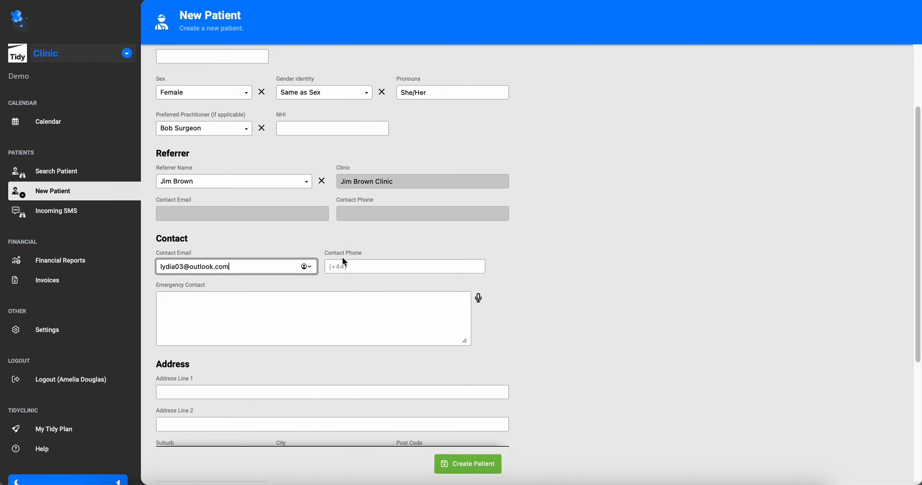
{"action": "key", "text": "Tab"}
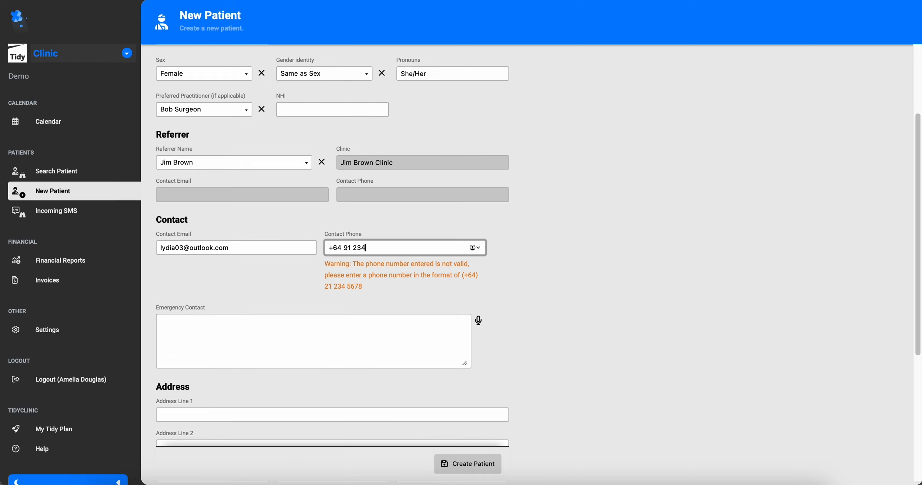
{"action": "left_click", "coordinate": [323, 376]}
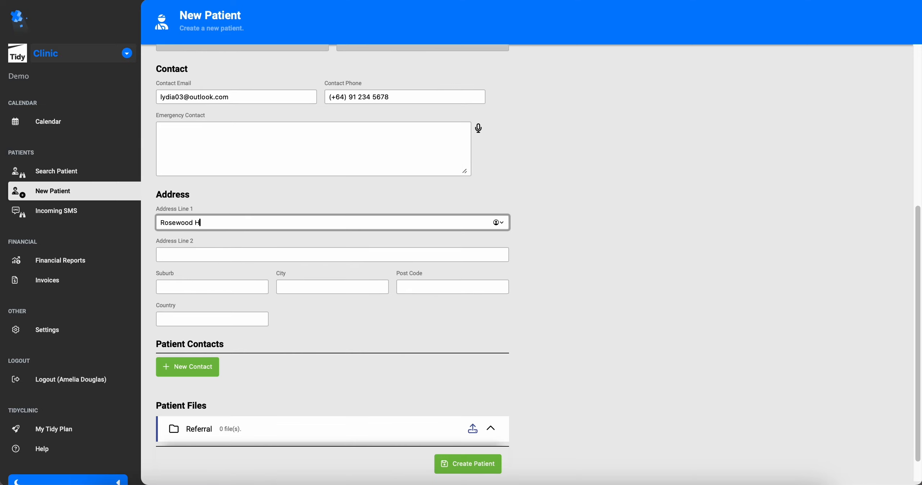
{"action": "left_click", "coordinate": [231, 292]}
{"action": "key", "text": "Tab"}
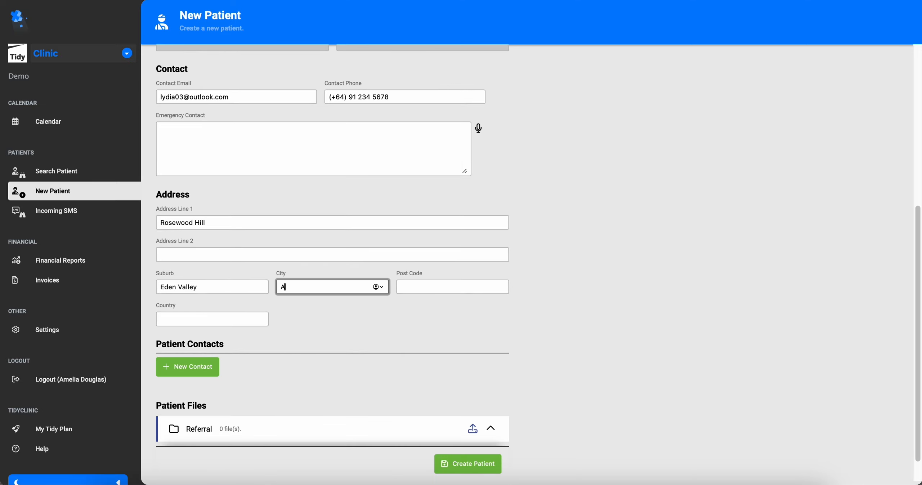
{"action": "left_click", "coordinate": [436, 292]}
{"action": "type", "text": "0600"}
{"action": "key", "text": "Tab"}
{"action": "type", "text": "New Zealand"}
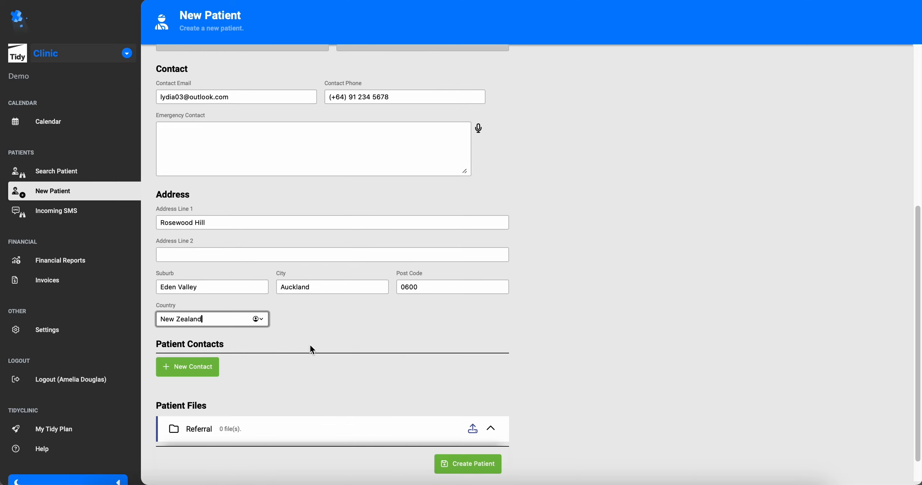
{"action": "key", "text": "Return"}
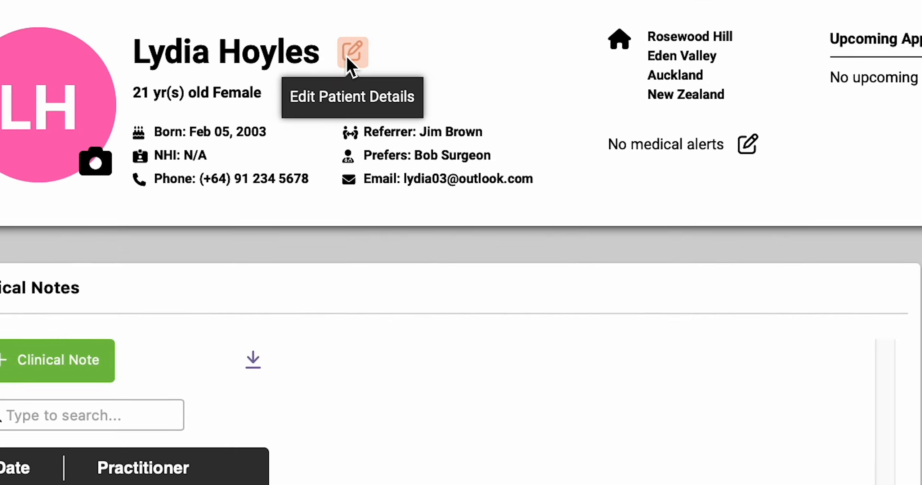
Review the patient's details without changes, then open the Referral folder in clinical files.
{"action": "left_click", "coordinate": [335, 26]}
{"action": "scroll", "coordinate": [521, 221], "scroll_direction": "down", "scroll_amount": 8}
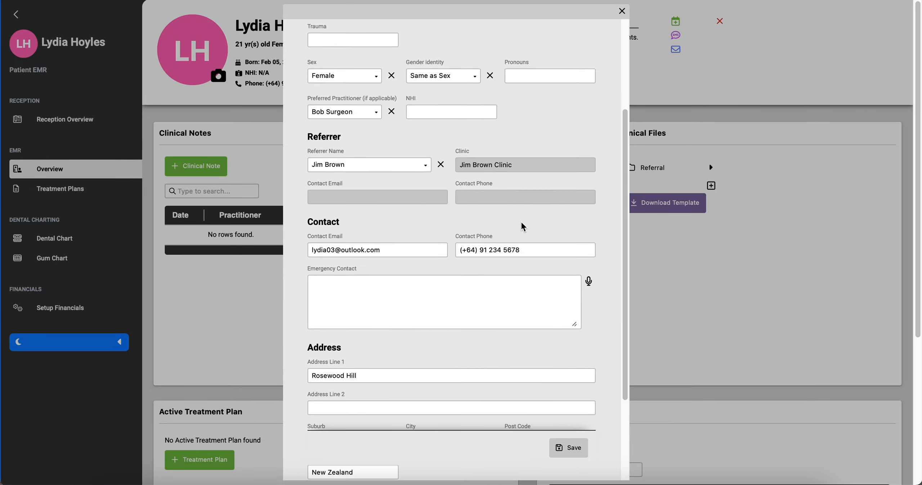
{"action": "key", "text": "Escape"}
{"action": "left_click", "coordinate": [552, 124]}
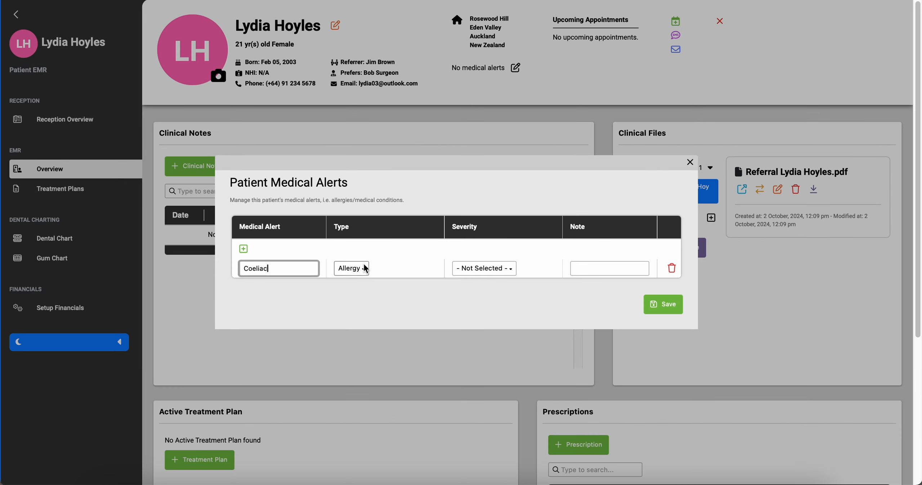
Save a Severe Medical Condition alert for Coeliac noting 'Can't have gluten products'.
{"action": "left_click", "coordinate": [366, 269]}
{"action": "left_click", "coordinate": [353, 319]}
{"action": "left_click", "coordinate": [485, 269]}
{"action": "left_click", "coordinate": [468, 307]}
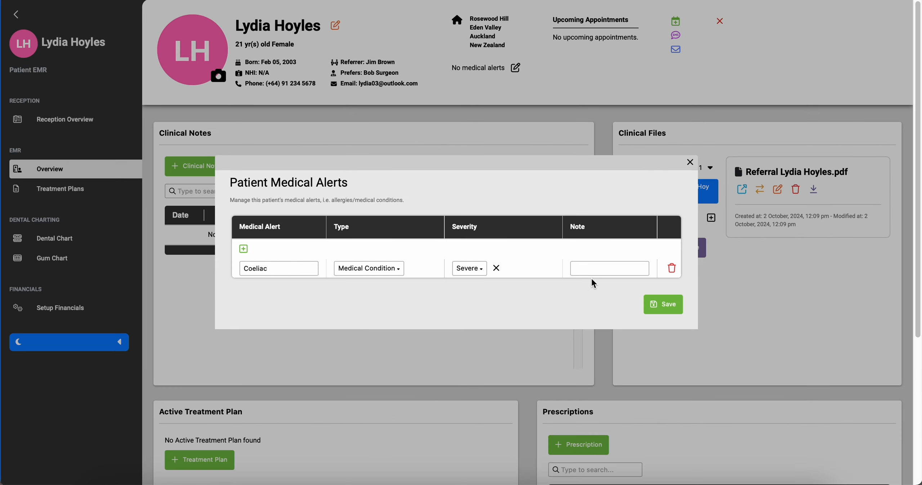
{"action": "left_click", "coordinate": [593, 274]}
{"action": "type", "text": "Can't have g"}
{"action": "type", "text": "luten products"}
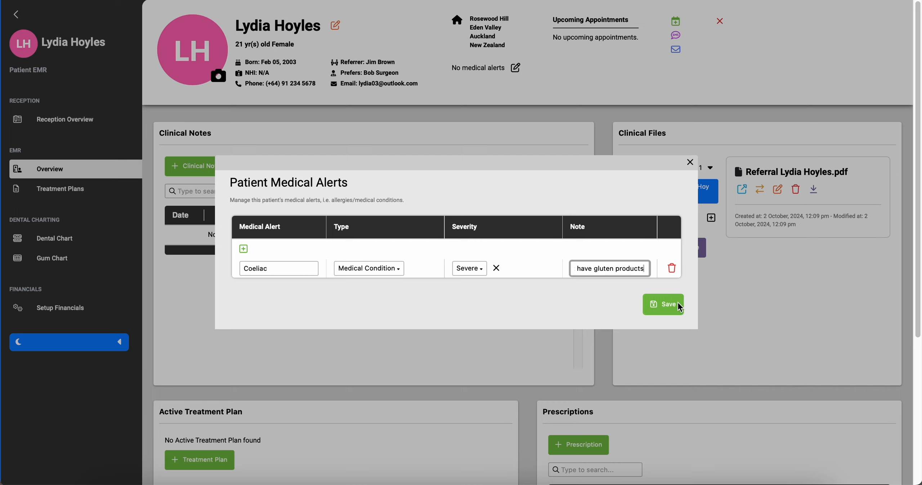
{"action": "left_click", "coordinate": [664, 305]}
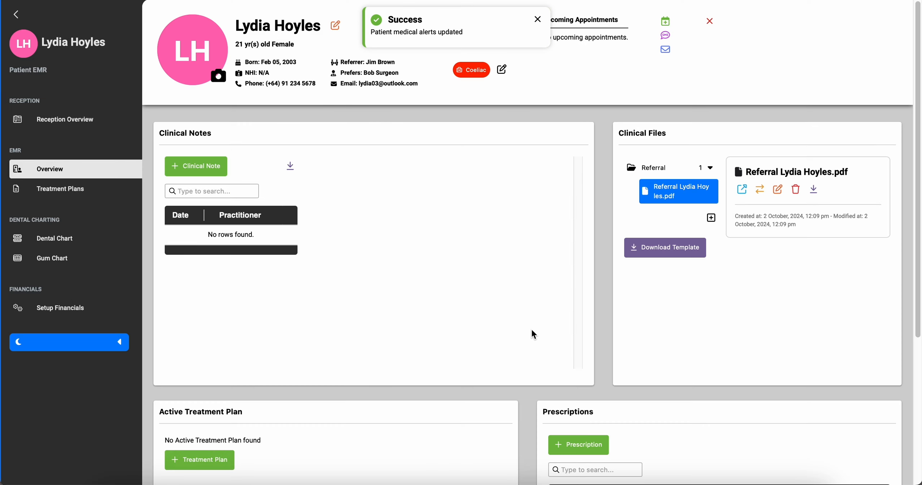
{"action": "left_click", "coordinate": [188, 171]}
Save a clinical note from the Check up template with the text 'blood test'.
{"action": "left_click", "coordinate": [327, 115]}
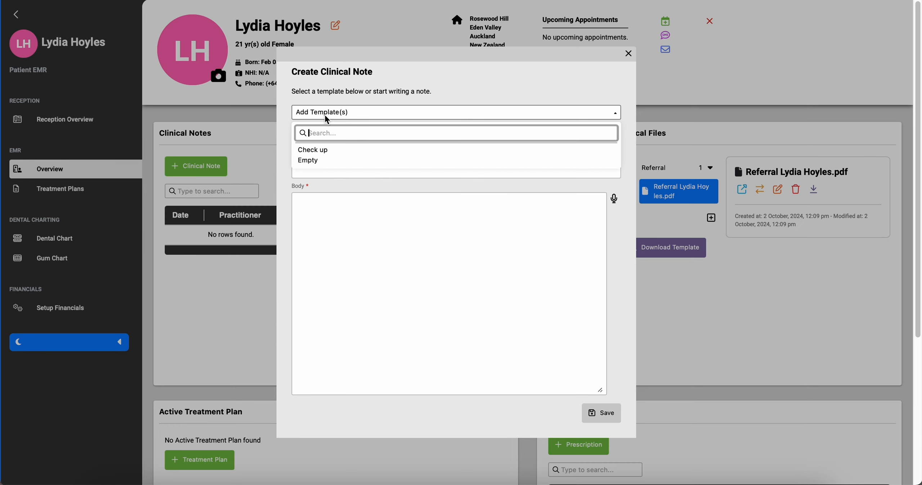
{"action": "left_click", "coordinate": [321, 150]}
{"action": "type", "text": "blood test"}
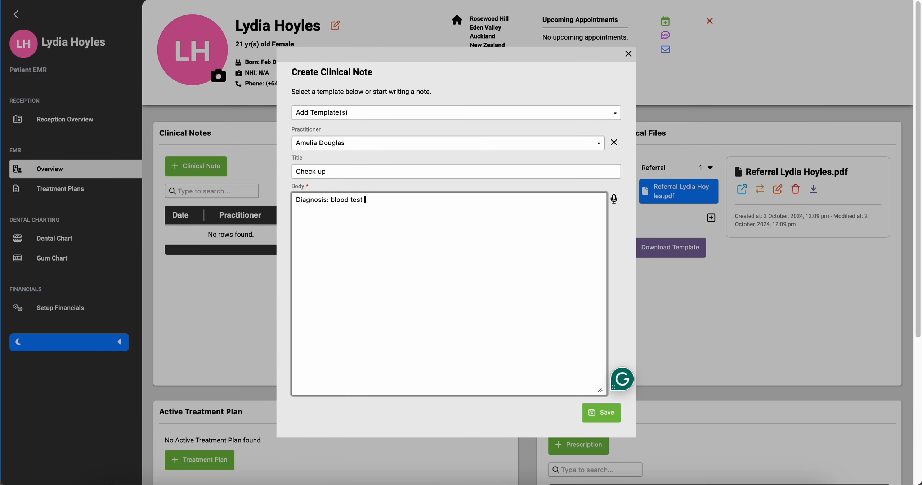
{"action": "left_click", "coordinate": [601, 413]}
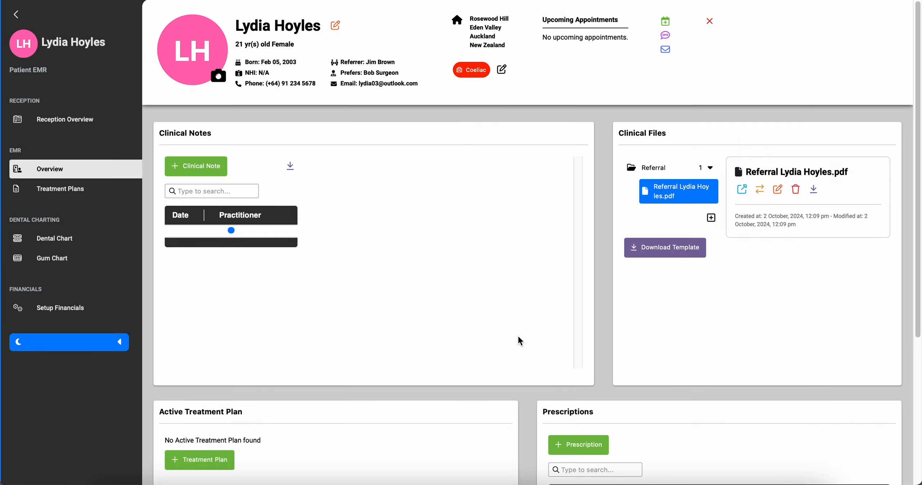
Prescribe Ibuprofen and return to the overview to see it under Prescriptions.
{"action": "scroll", "coordinate": [519, 337], "scroll_direction": "down", "scroll_amount": 5}
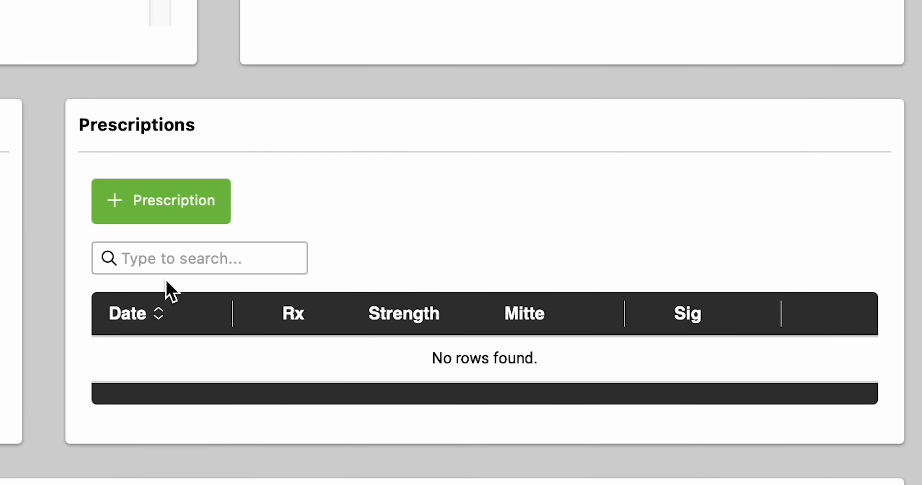
{"action": "left_click", "coordinate": [161, 201]}
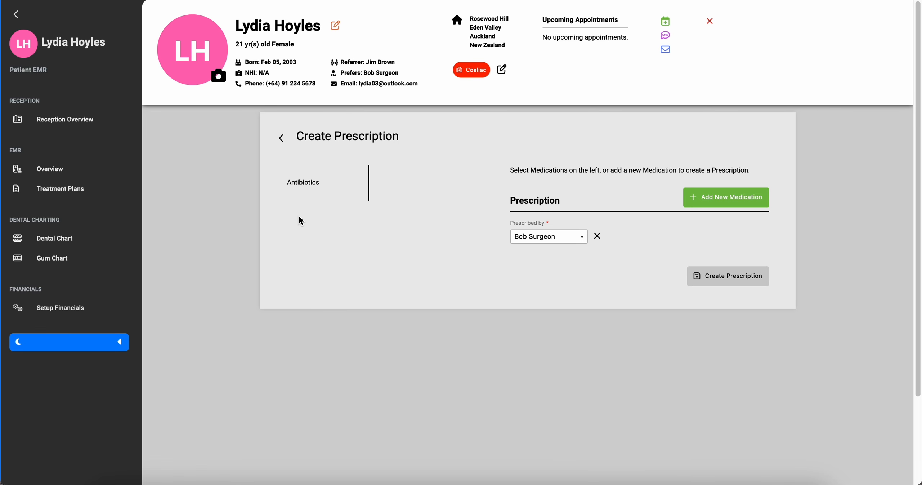
{"action": "left_click", "coordinate": [324, 189]}
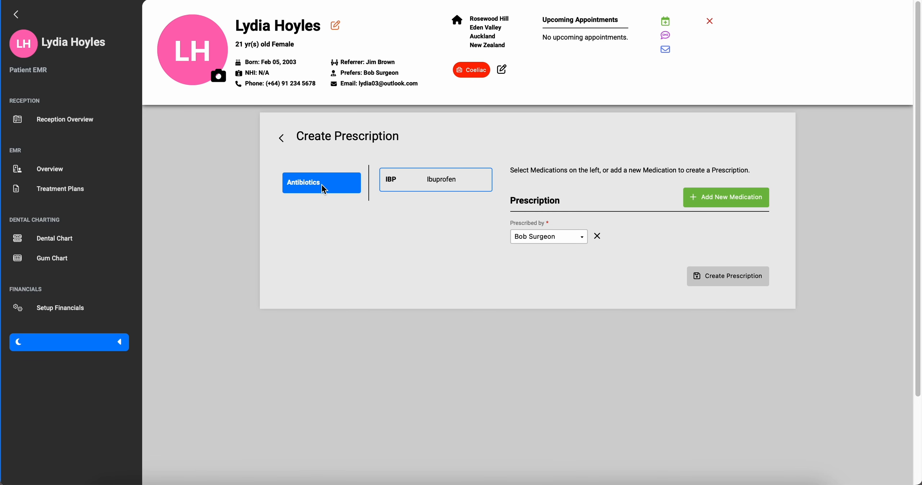
{"action": "left_click", "coordinate": [403, 182]}
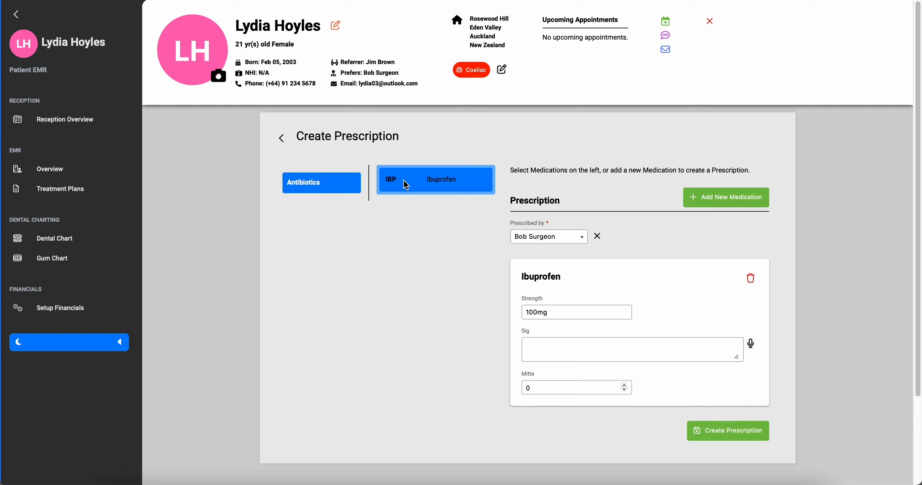
{"action": "left_click", "coordinate": [738, 438]}
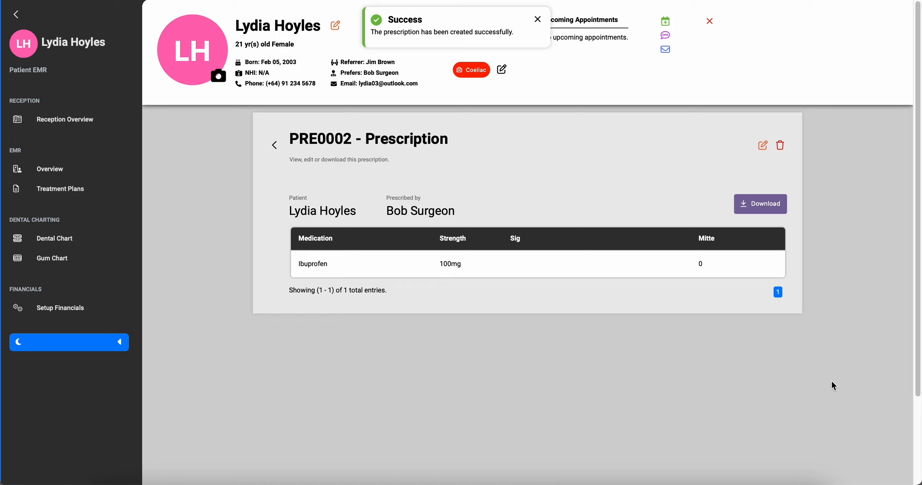
{"action": "left_click", "coordinate": [275, 145]}
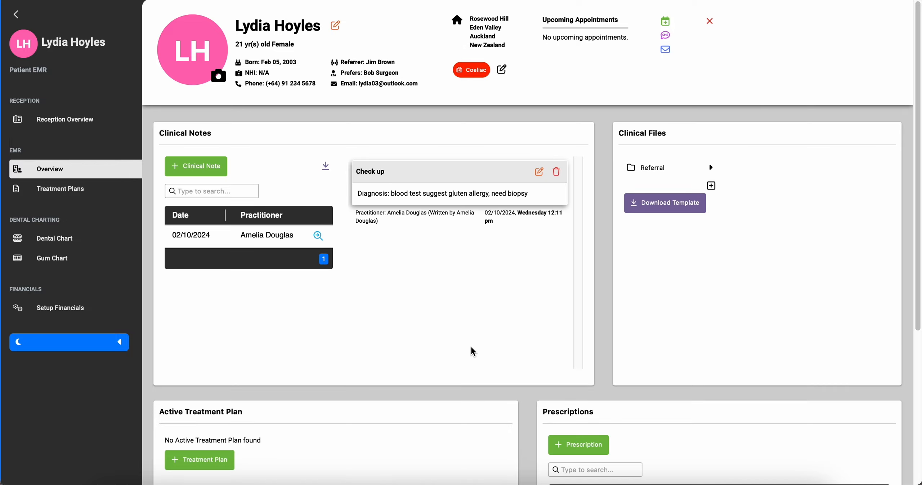
{"action": "scroll", "coordinate": [470, 347], "scroll_direction": "down", "scroll_amount": 6}
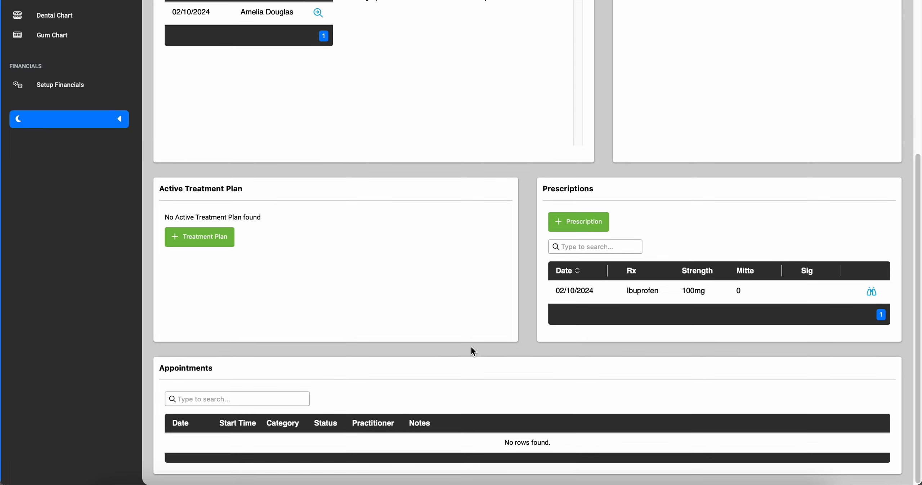
{"action": "scroll", "coordinate": [471, 347], "scroll_direction": "up", "scroll_amount": 6}
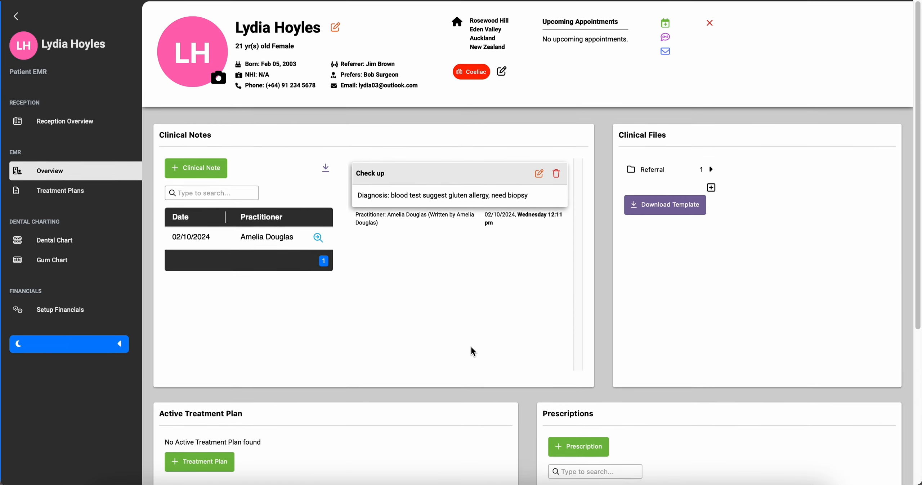
Create a treatment plan quoting two Customer > Surgery 'Wisdom teeth' procedures, then go back to the overview.
{"action": "left_click", "coordinate": [85, 193]}
{"action": "left_click", "coordinate": [266, 164]}
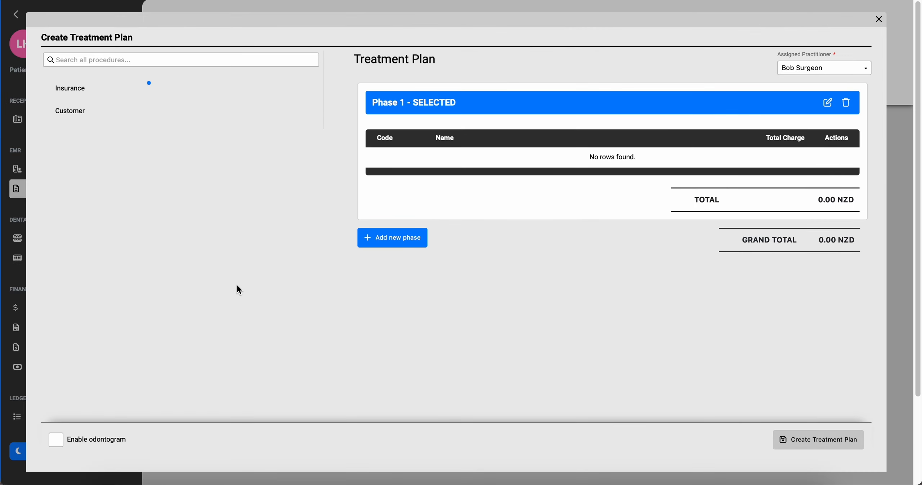
{"action": "left_click", "coordinate": [74, 114]}
{"action": "left_click", "coordinate": [143, 96]}
{"action": "left_click", "coordinate": [298, 208]}
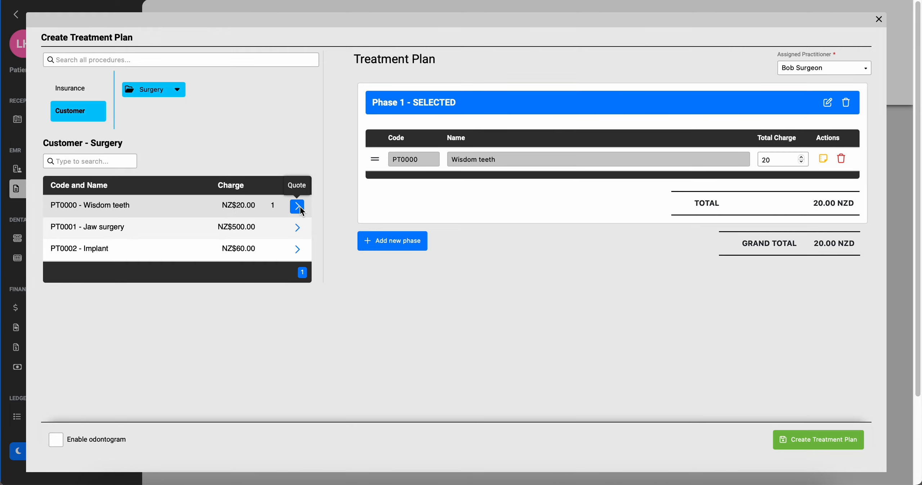
{"action": "left_click", "coordinate": [302, 211]}
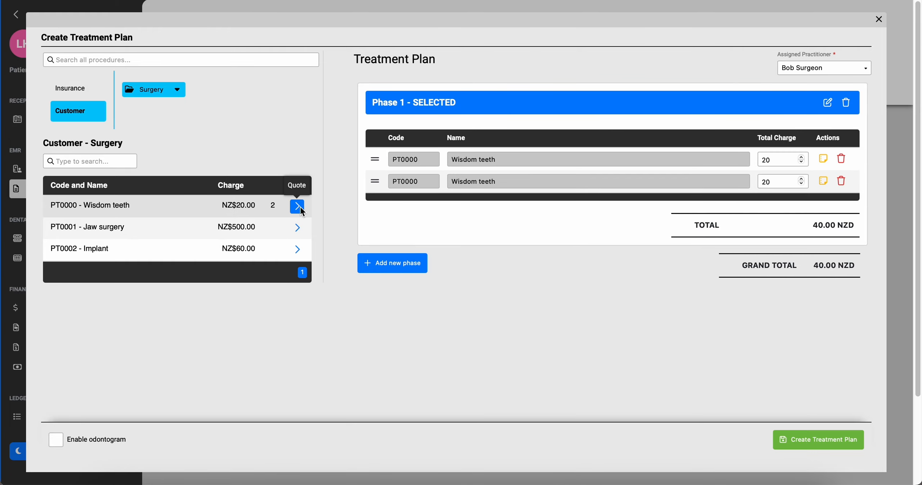
{"action": "left_click", "coordinate": [785, 439]}
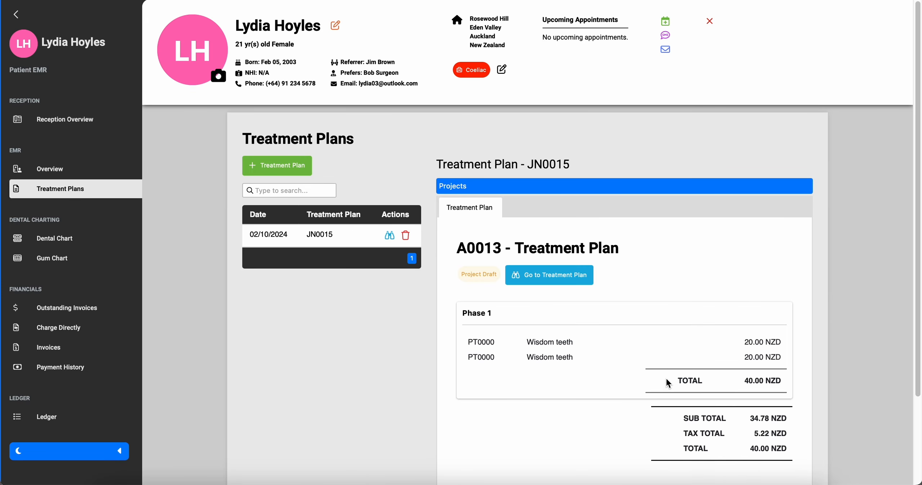
{"action": "left_click", "coordinate": [64, 168]}
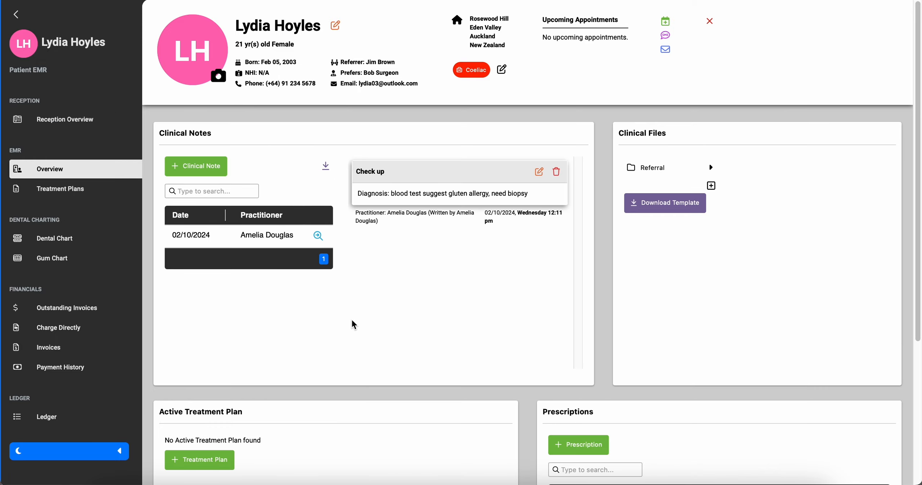
{"action": "scroll", "coordinate": [352, 321], "scroll_direction": "down", "scroll_amount": 6}
{"action": "scroll", "coordinate": [353, 324], "scroll_direction": "down", "scroll_amount": 1}
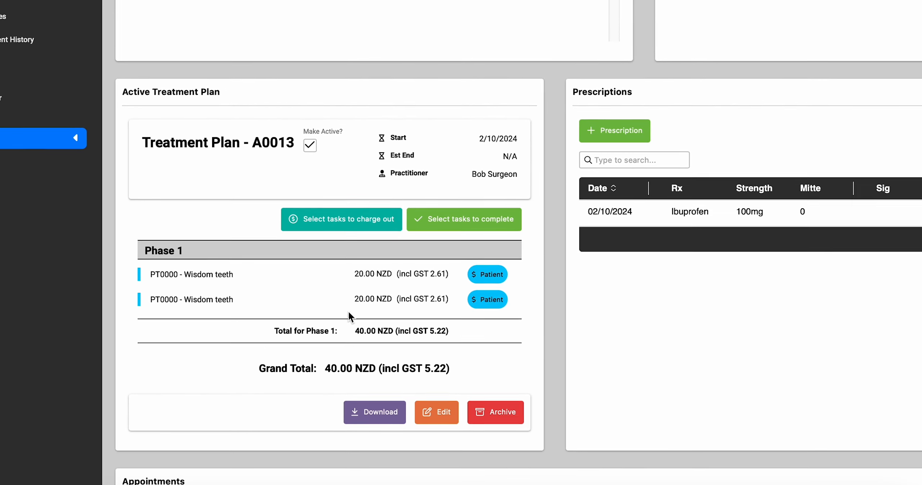
{"action": "scroll", "coordinate": [346, 308], "scroll_direction": "up", "scroll_amount": 7}
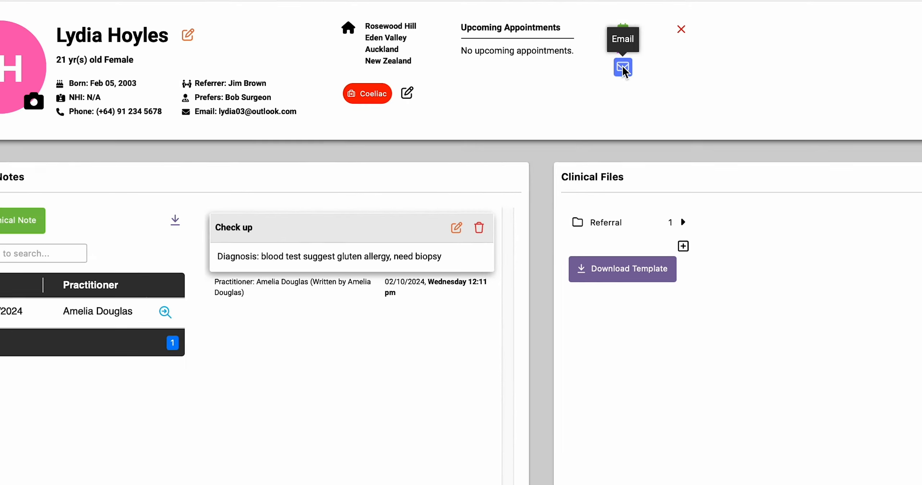
Email the patient using the Treatment costs template with the Referral file attached.
{"action": "left_click", "coordinate": [624, 69]}
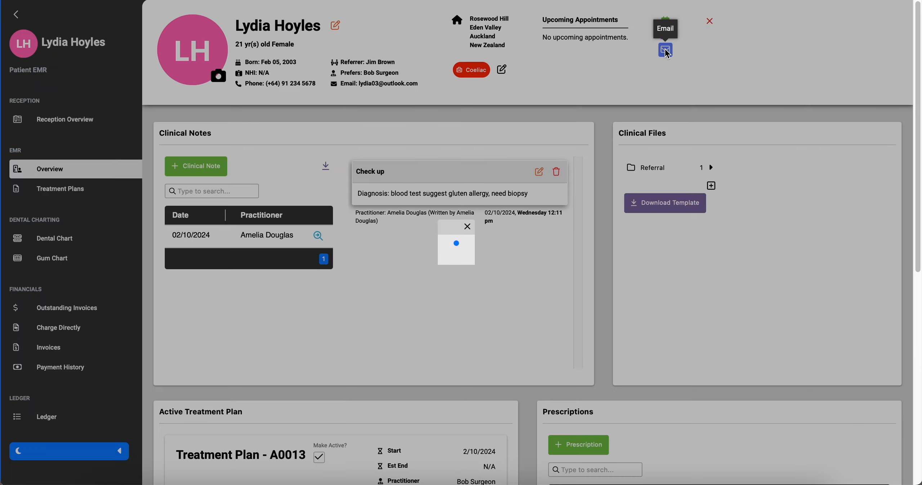
{"action": "left_click", "coordinate": [510, 252]}
{"action": "left_click", "coordinate": [512, 269]}
{"action": "left_click", "coordinate": [526, 191]}
{"action": "left_click", "coordinate": [507, 229]}
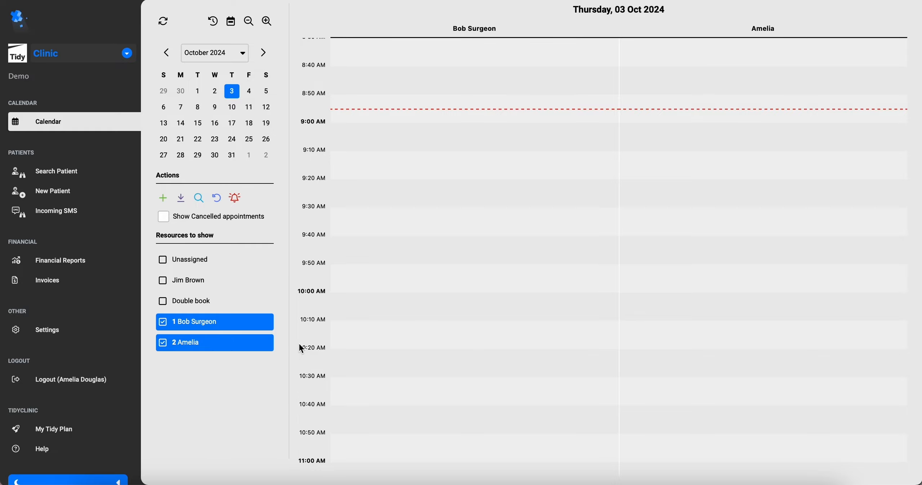
Book a 9:10–9:40 Blood Test in the surgeon's column noting 'Possible gluten allergy'.
{"action": "left_click", "coordinate": [348, 152]}
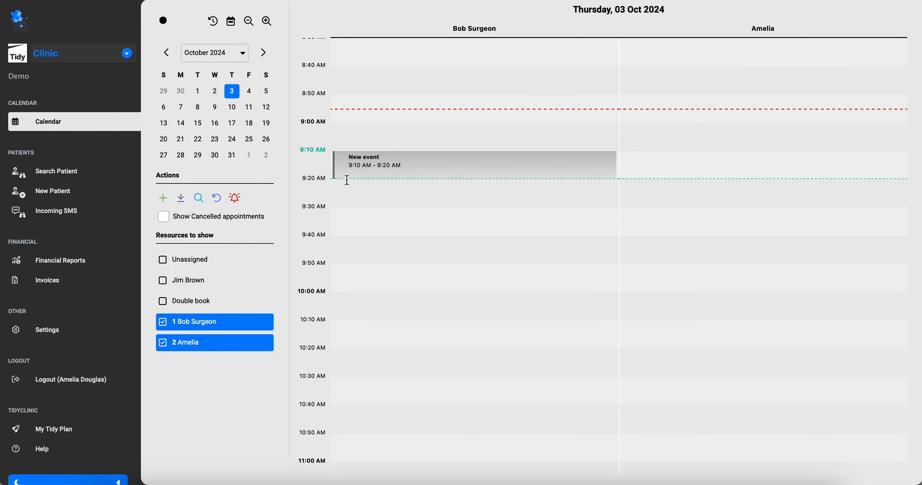
{"action": "left_click_drag", "start_coordinate": [347, 180], "coordinate": [342, 219]}
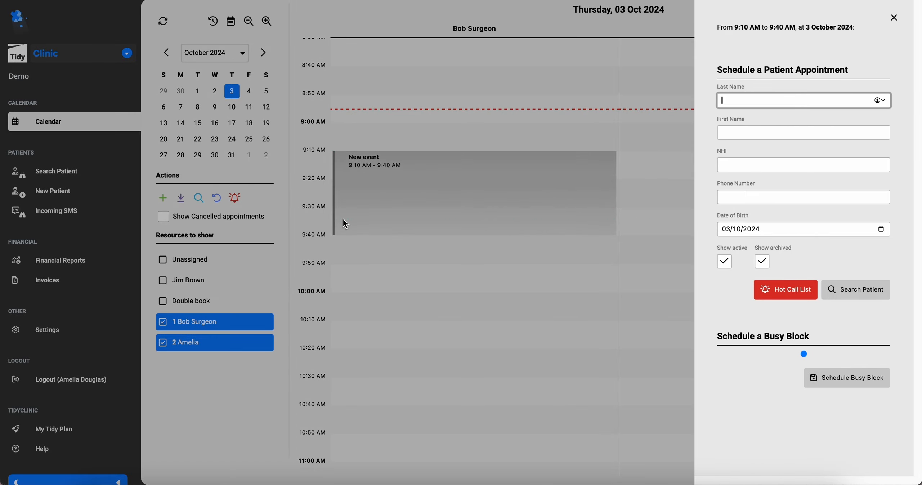
{"action": "left_click", "coordinate": [753, 366]}
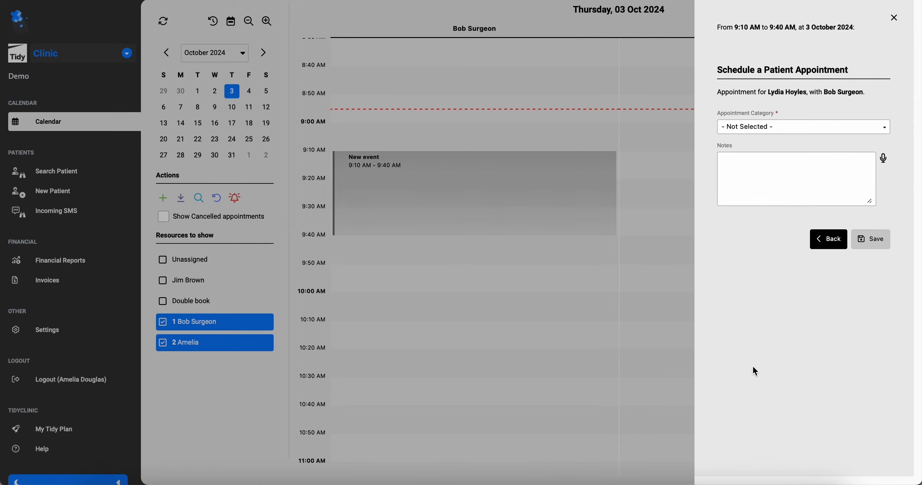
{"action": "left_click", "coordinate": [765, 126]}
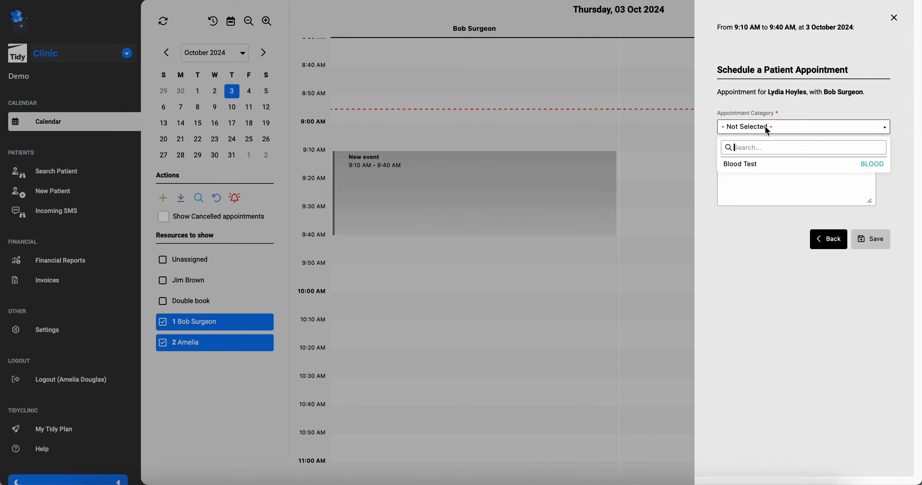
{"action": "left_click", "coordinate": [758, 160]}
{"action": "left_click", "coordinate": [753, 170]}
{"action": "type", "text": "Possible gluten allergy"}
{"action": "left_click", "coordinate": [874, 237]}
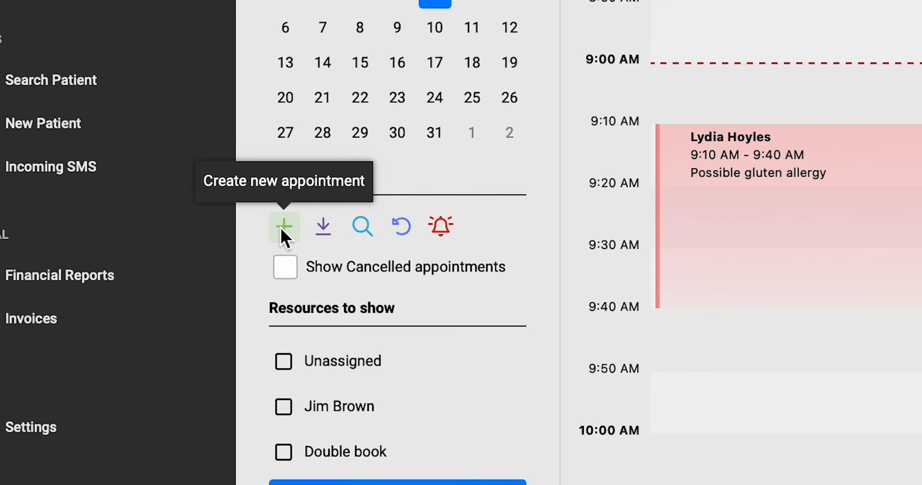
Book a second patient for a 9:40–10:10 Check-Ups visit with the second practitioner.
{"action": "left_click", "coordinate": [283, 231]}
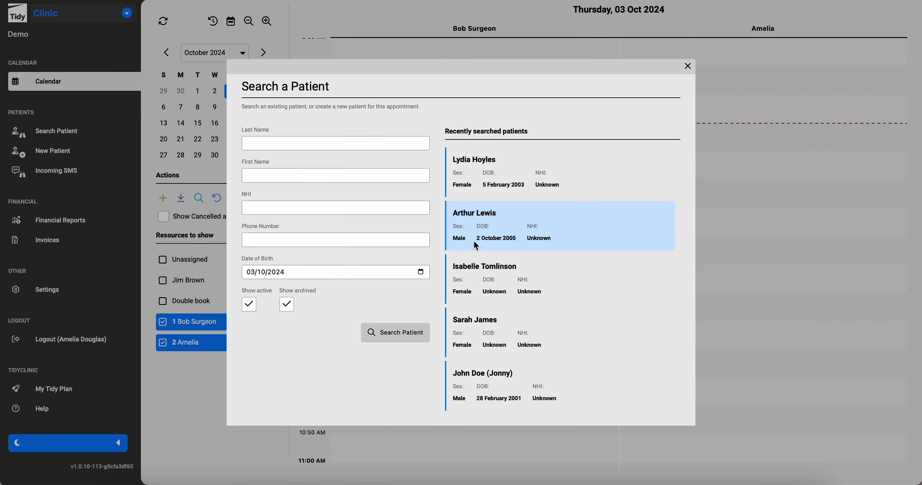
{"action": "left_click", "coordinate": [476, 247]}
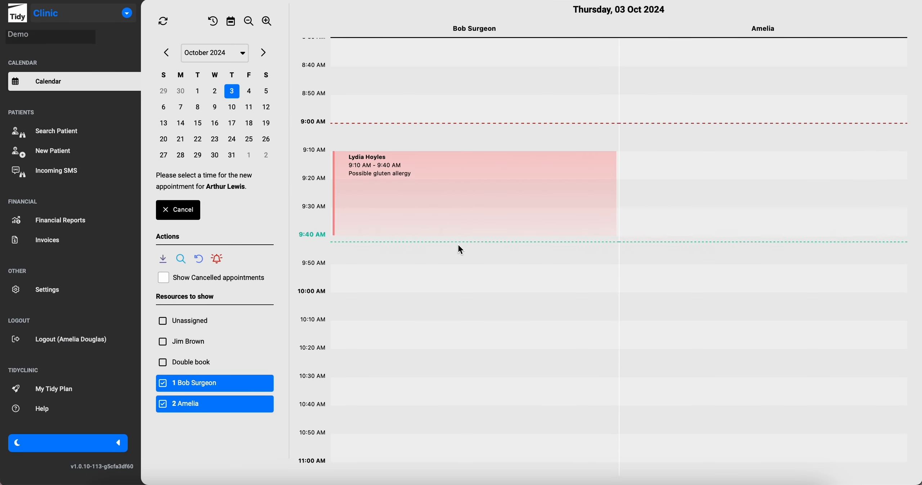
{"action": "left_click", "coordinate": [657, 238]}
{"action": "left_click_drag", "start_coordinate": [657, 240], "coordinate": [657, 303]}
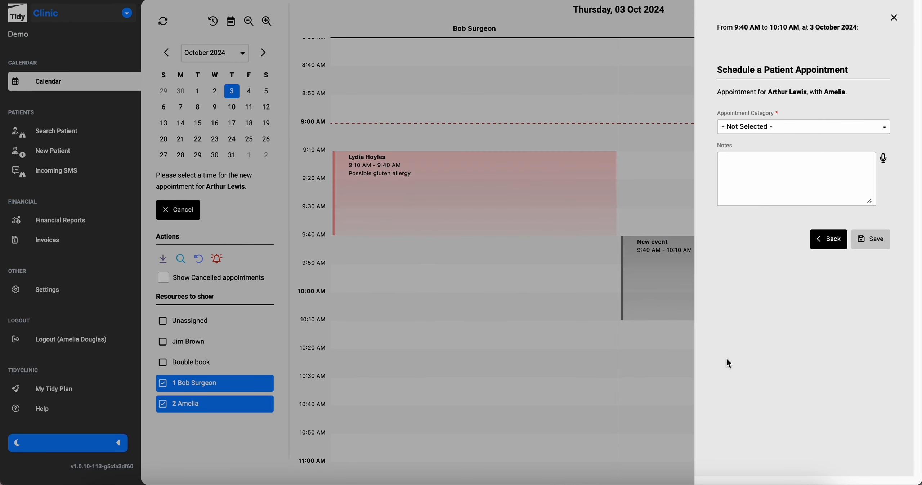
{"action": "left_click", "coordinate": [807, 126]}
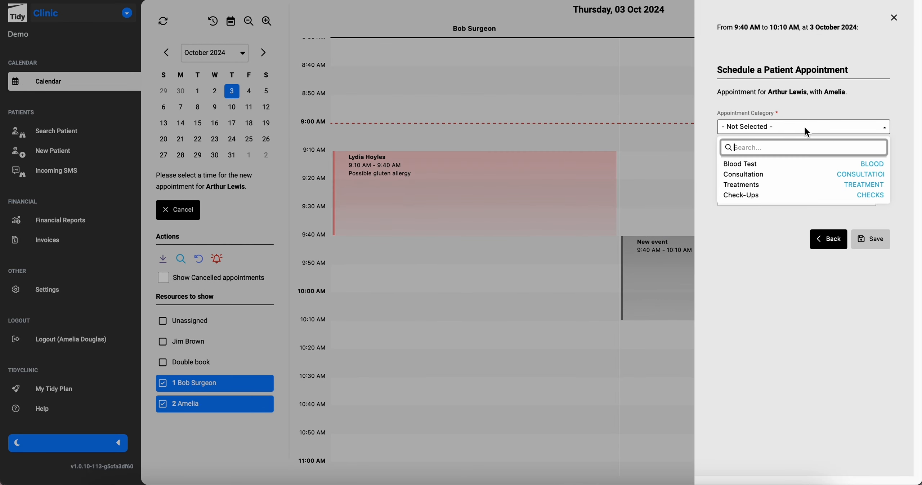
{"action": "left_click", "coordinate": [766, 197]}
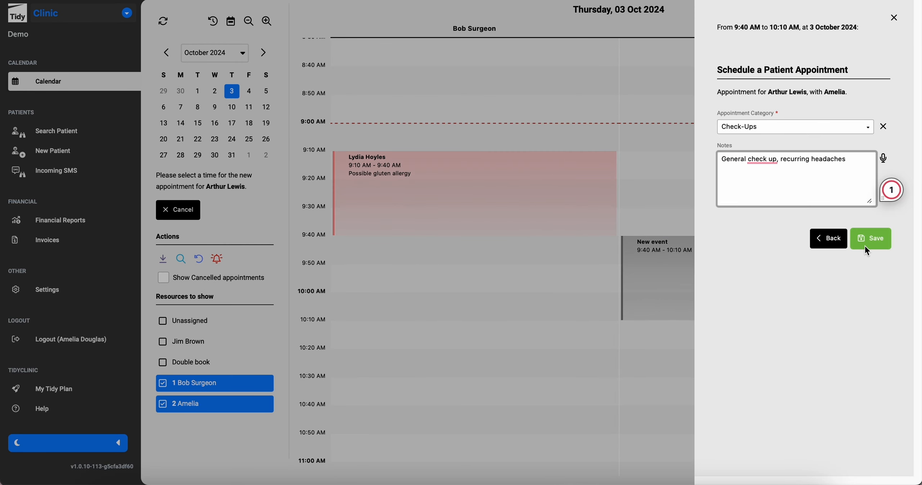
{"action": "left_click", "coordinate": [865, 237]}
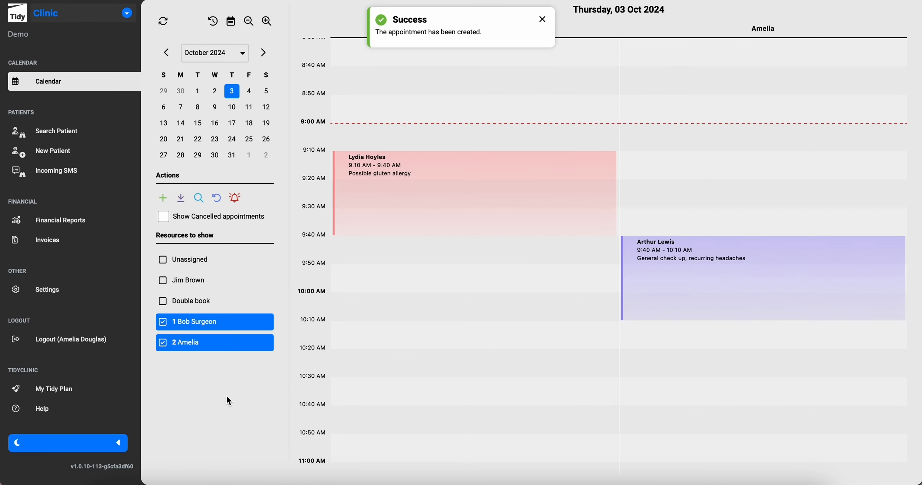
From the third patient's record, book a 9:40–10:20 Treatments appointment in the surgeon's column.
{"action": "left_click", "coordinate": [86, 135]}
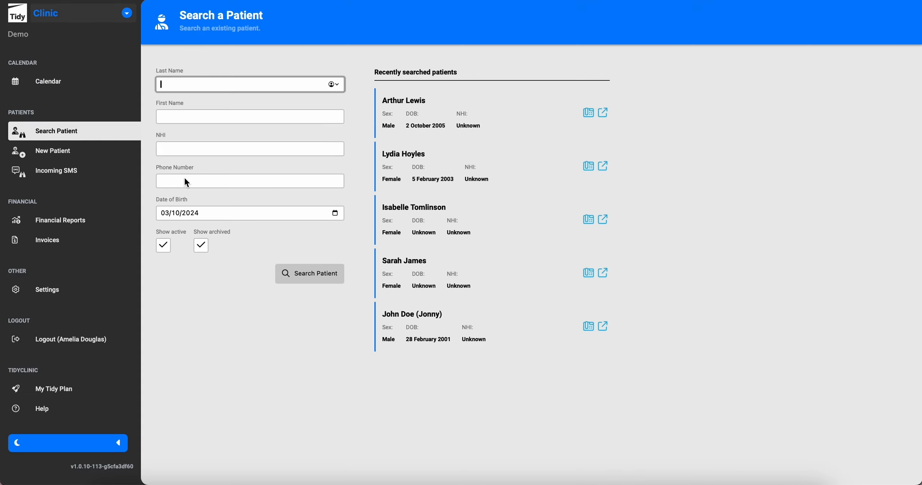
{"action": "left_click", "coordinate": [439, 222]}
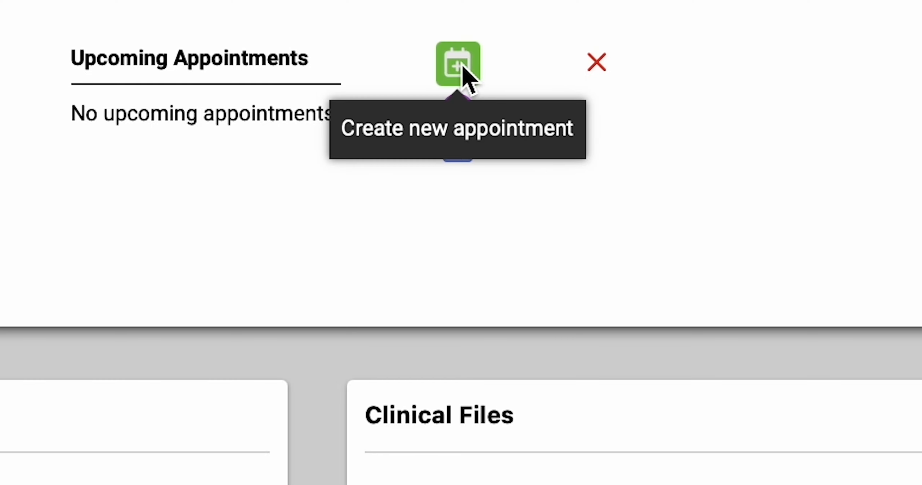
{"action": "left_click", "coordinate": [464, 72]}
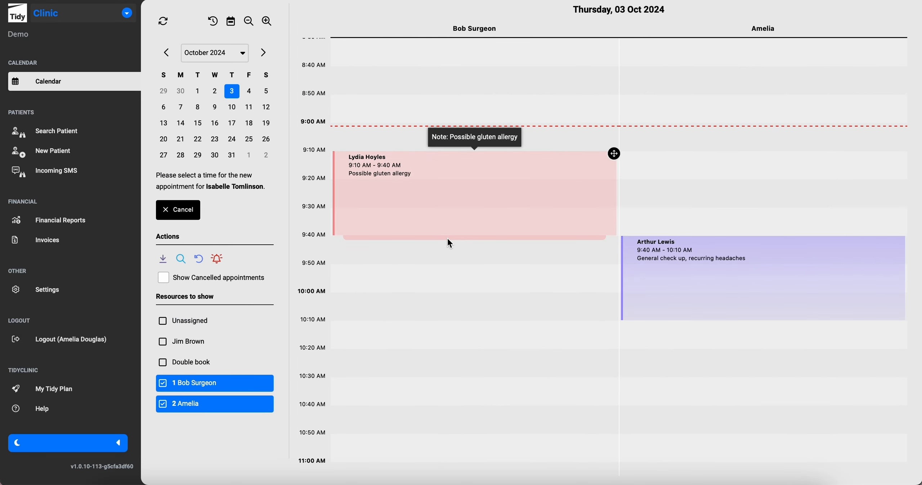
{"action": "left_click_drag", "start_coordinate": [447, 240], "coordinate": [438, 327]}
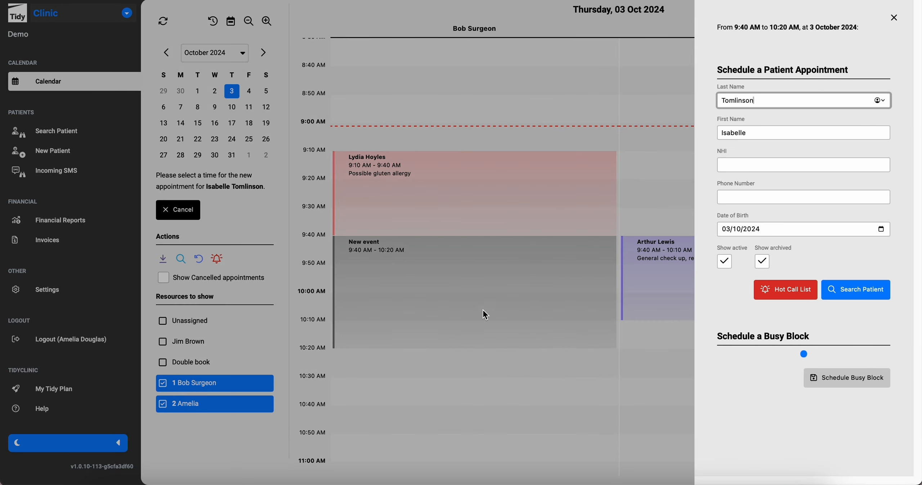
{"action": "left_click", "coordinate": [755, 135]}
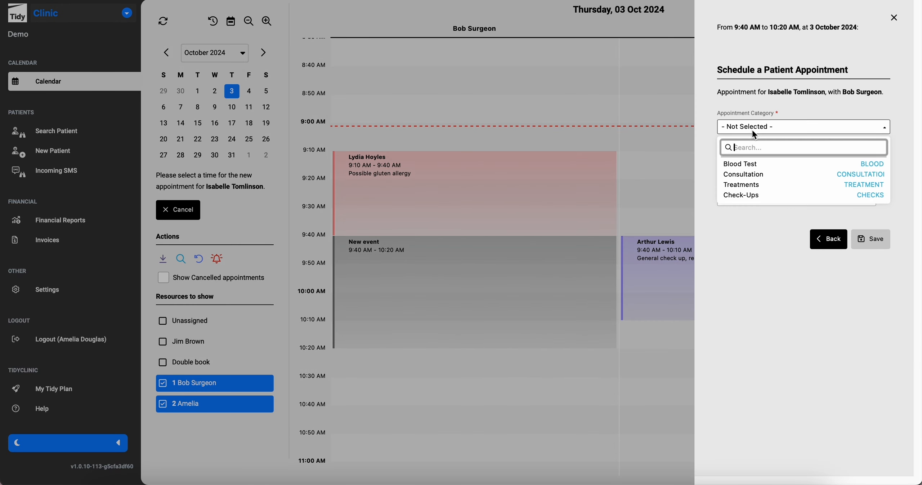
{"action": "left_click", "coordinate": [751, 184]}
{"action": "left_click", "coordinate": [875, 245]}
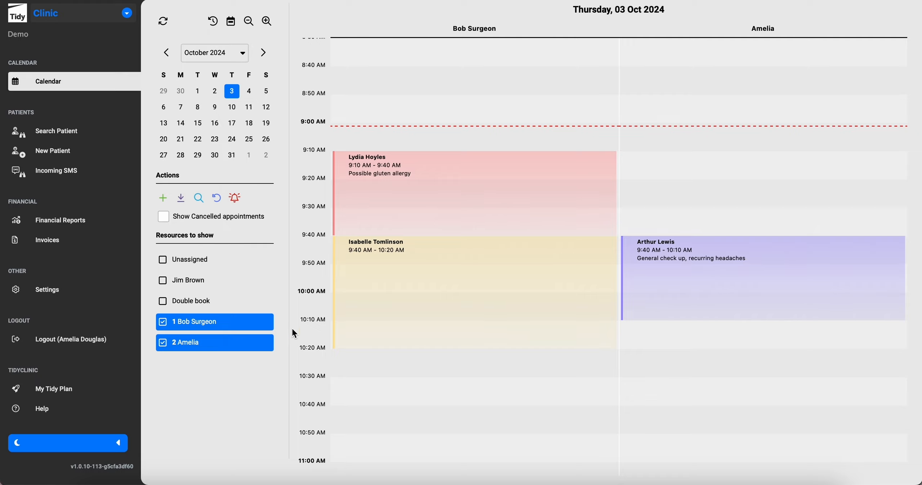
{"action": "left_click", "coordinate": [470, 212]}
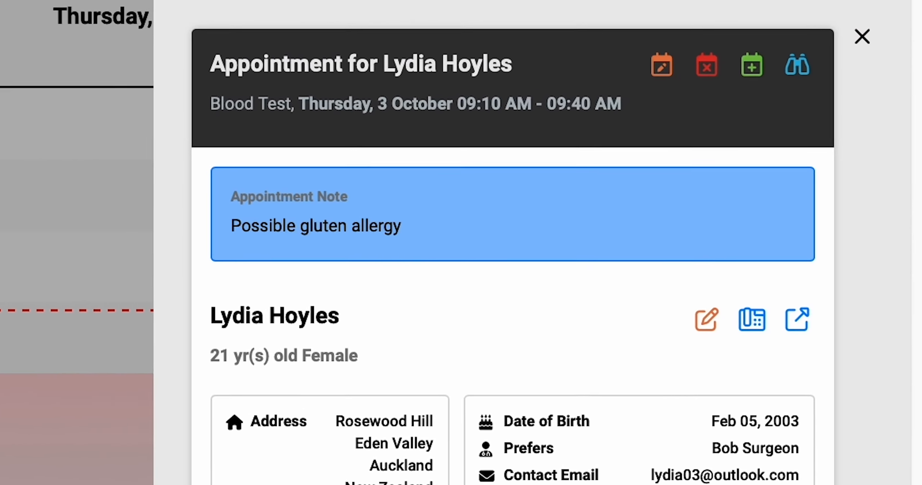
Move the 9:10 appointment to another practitioner as a Consultation with status In Treatment.
{"action": "left_click", "coordinate": [662, 66]}
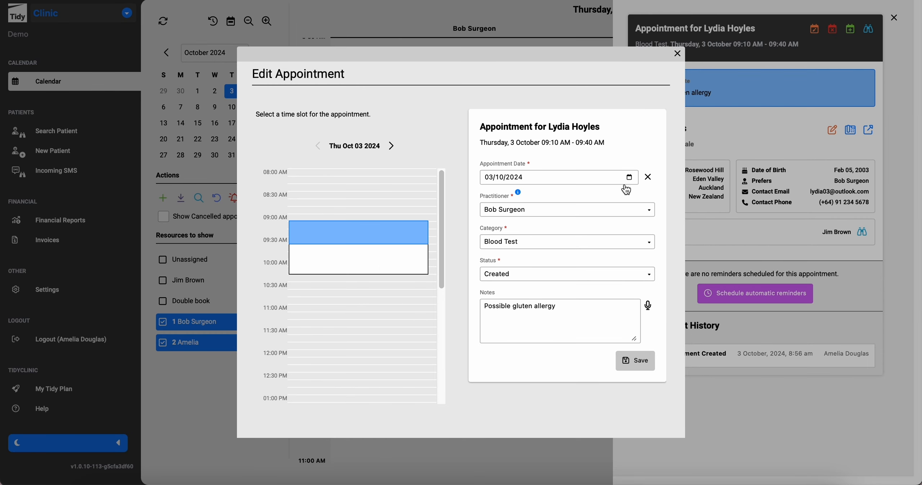
{"action": "left_click", "coordinate": [601, 209]}
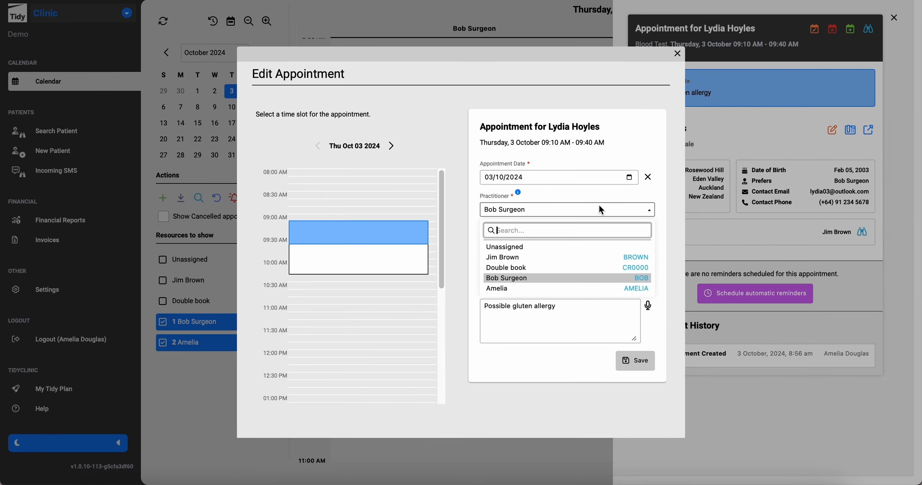
{"action": "left_click", "coordinate": [530, 258]}
{"action": "left_click", "coordinate": [534, 242]}
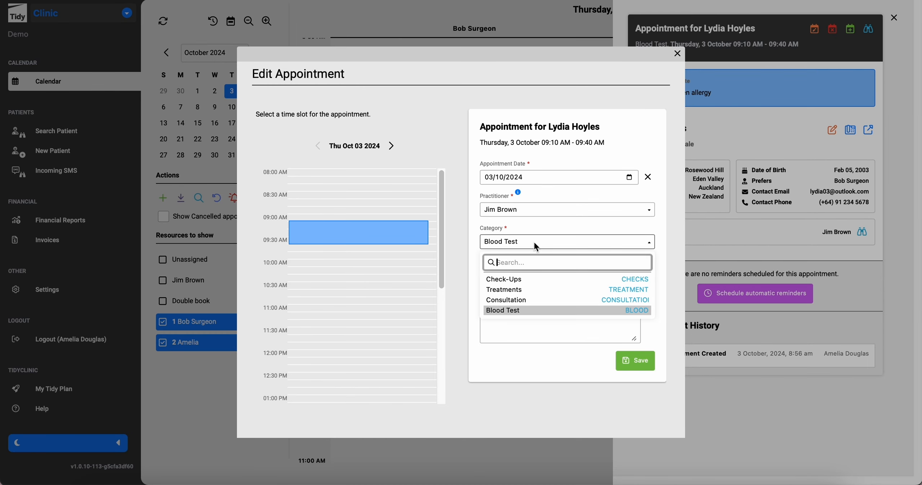
{"action": "left_click", "coordinate": [508, 300]}
{"action": "left_click", "coordinate": [522, 273]}
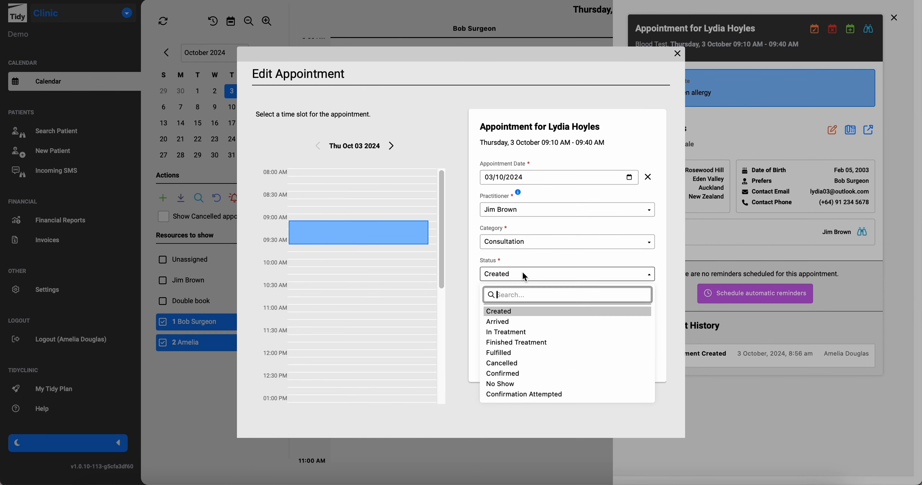
{"action": "left_click", "coordinate": [512, 332]}
{"action": "left_click", "coordinate": [631, 359]}
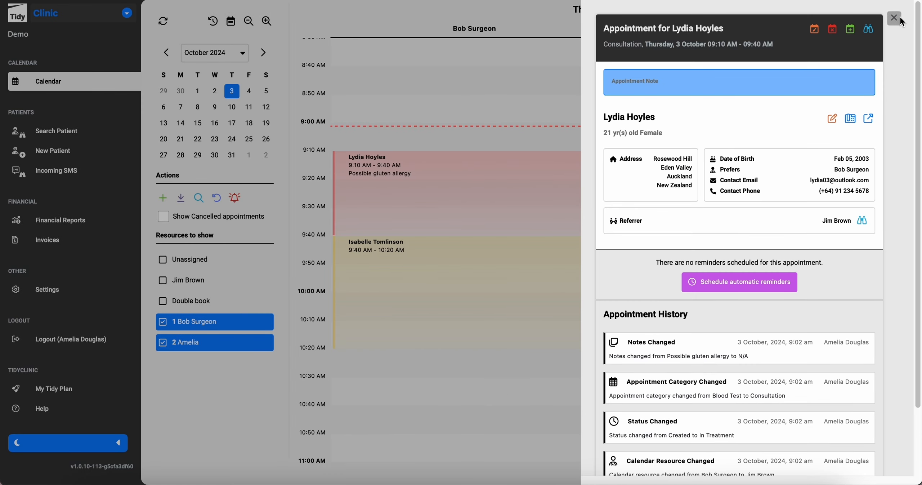
{"action": "left_click", "coordinate": [238, 395]}
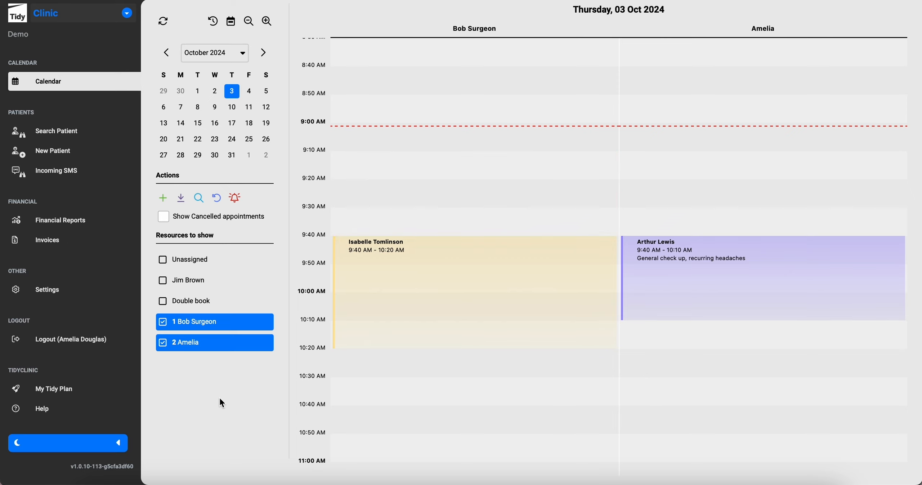
Show the third practitioner's column and mark the 9:40 check-up patient as arrived.
{"action": "left_click", "coordinate": [208, 284]}
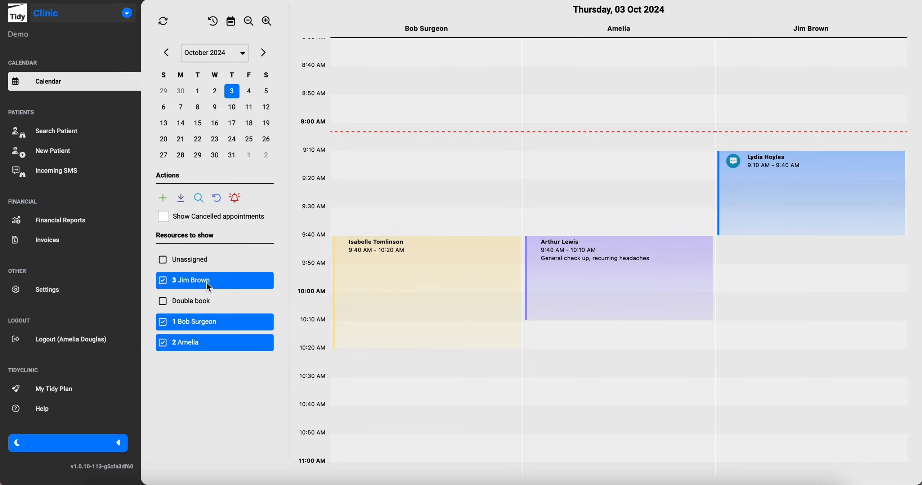
{"action": "left_click", "coordinate": [567, 266]}
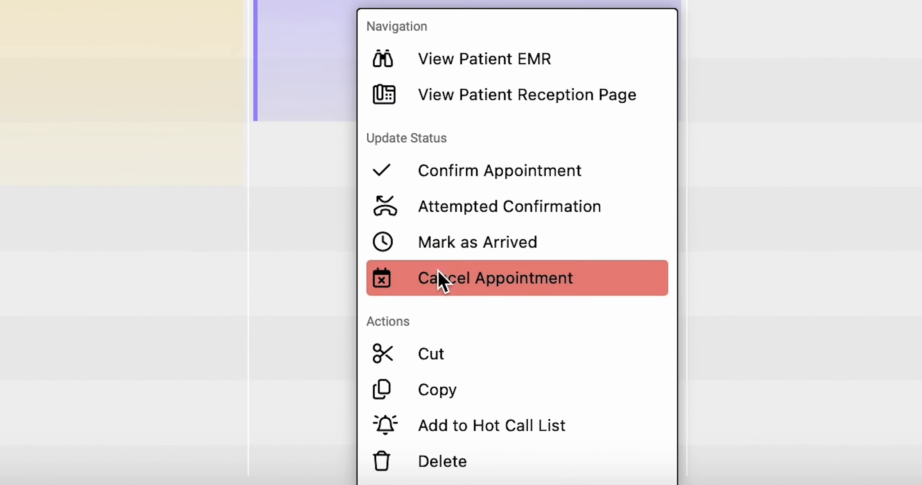
{"action": "left_click", "coordinate": [444, 252]}
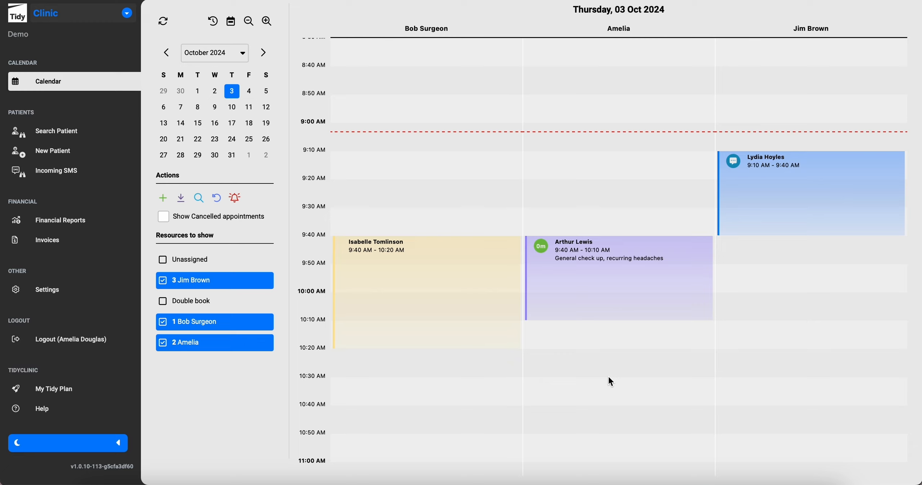
Copy the 9:10 appointment into the 10:30 slot in the same column, then show 10 October.
{"action": "right_click", "coordinate": [766, 187]}
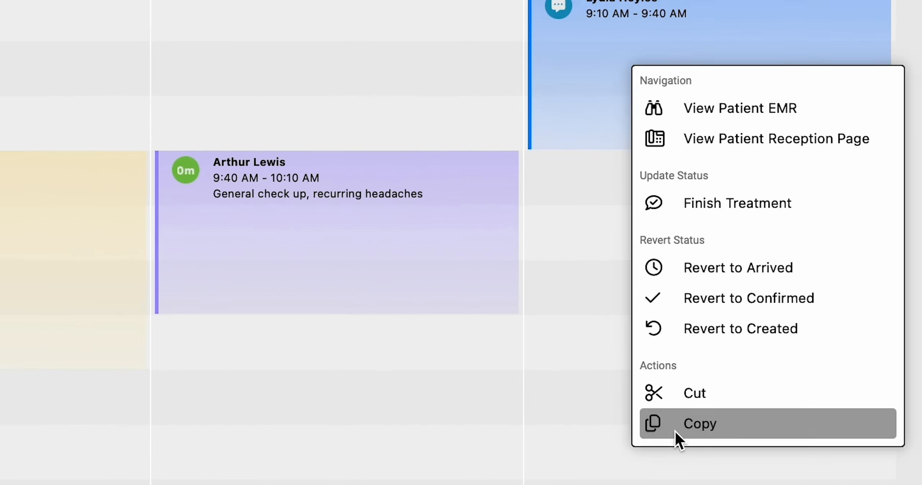
{"action": "left_click", "coordinate": [636, 443]}
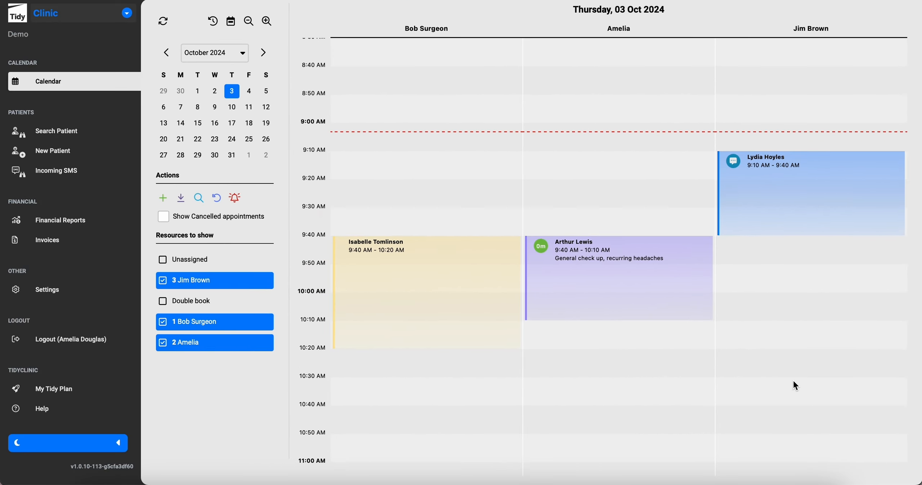
{"action": "right_click", "coordinate": [748, 377]}
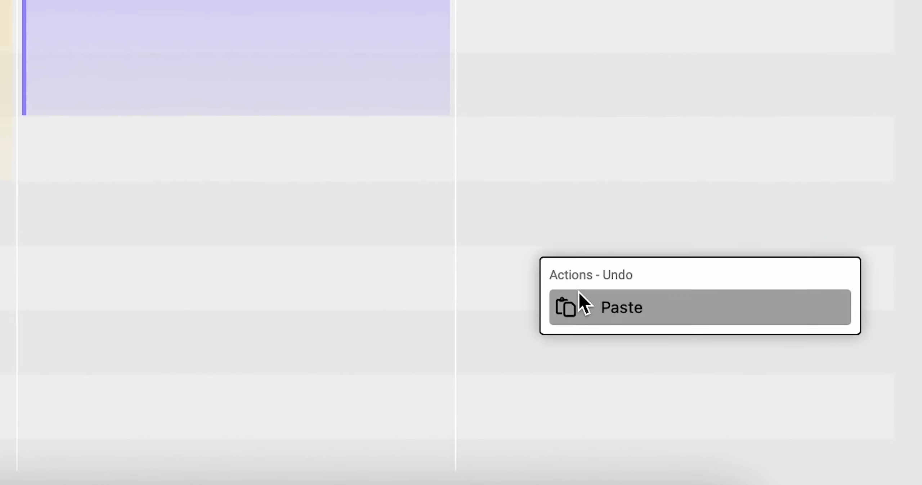
{"action": "left_click", "coordinate": [581, 305]}
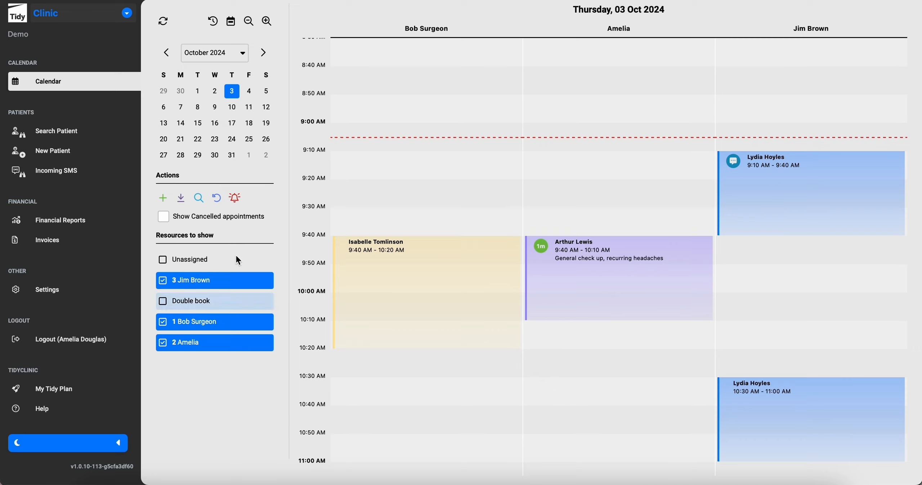
{"action": "left_click", "coordinate": [232, 108]}
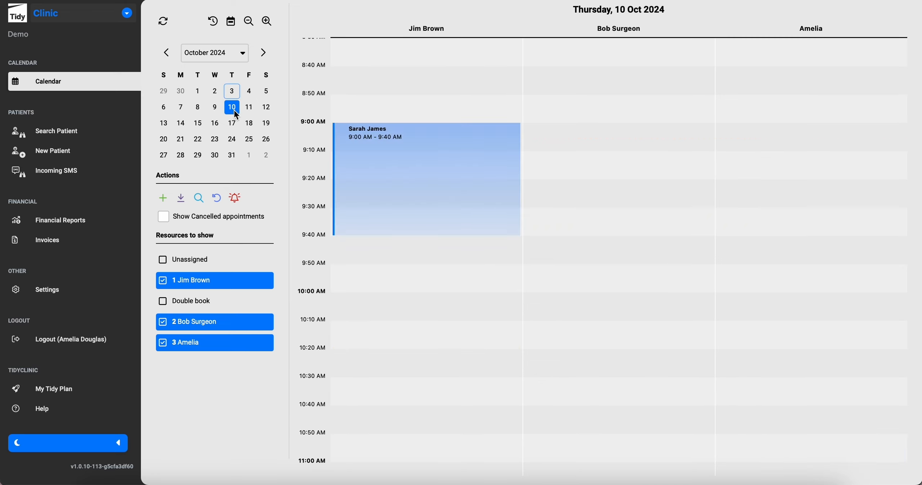
Add the 10 October 9:00 appointment to the Hot Call List with note 'Available on Thursday 3rd October in the morning'.
{"action": "right_click", "coordinate": [410, 168]}
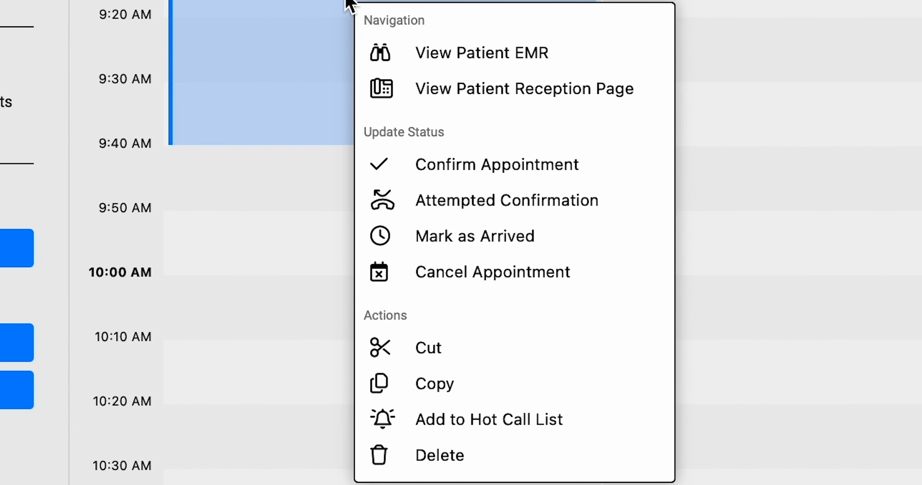
{"action": "left_click", "coordinate": [432, 419]}
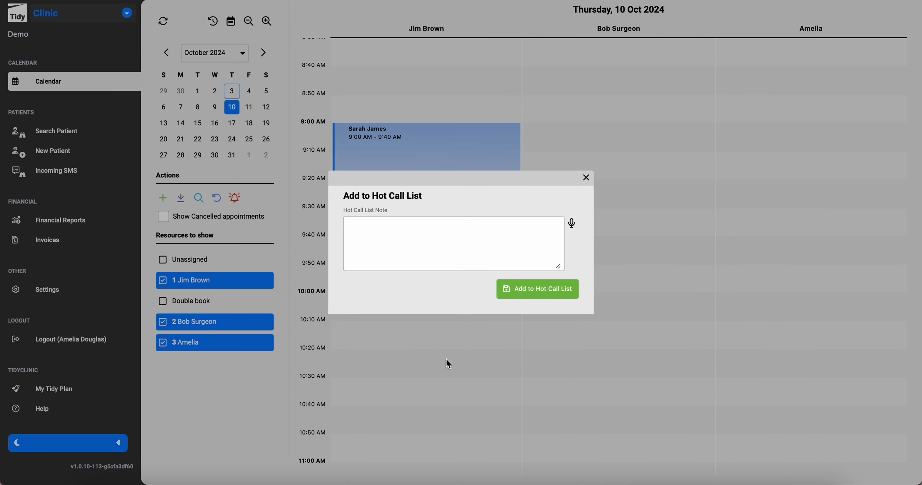
{"action": "left_click", "coordinate": [398, 225]}
{"action": "type", "text": "Avai"}
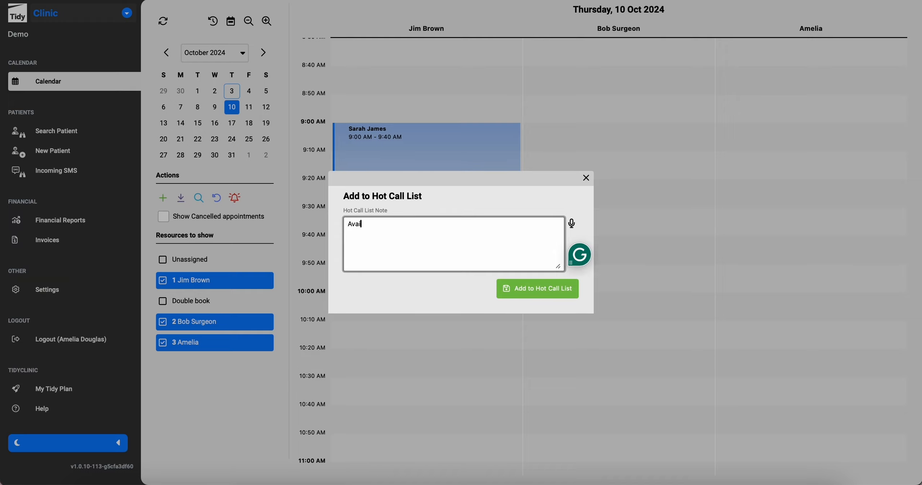
{"action": "type", "text": "lable on Thursday 3rd October in the morning"}
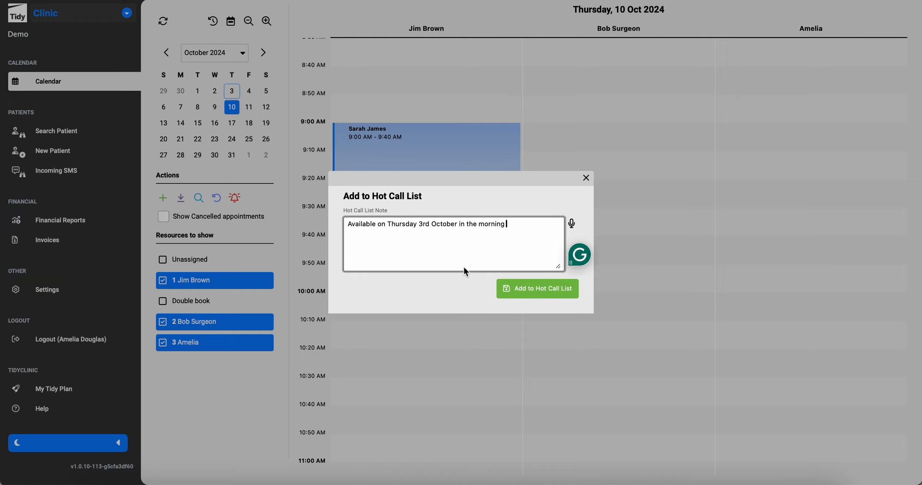
{"action": "left_click", "coordinate": [511, 287]}
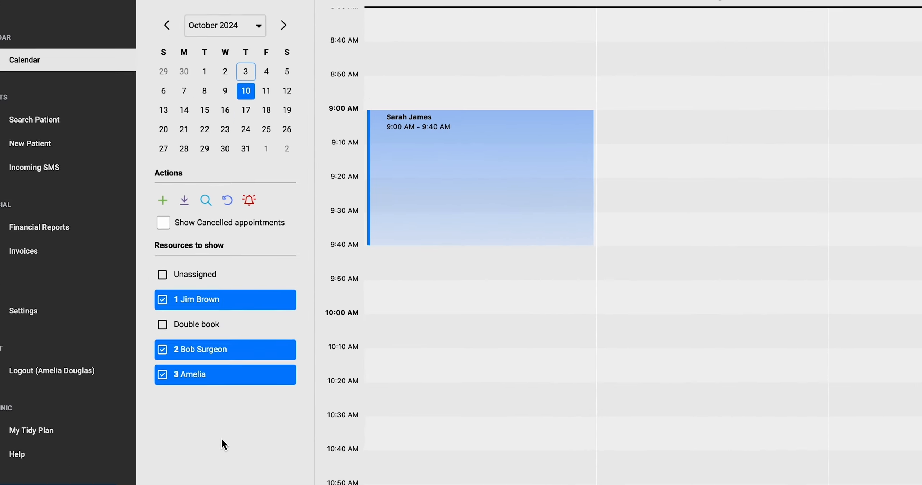
Check the Hot Call List entry, then mark out a 9:40 slot on 3 October.
{"action": "left_click", "coordinate": [349, 219]}
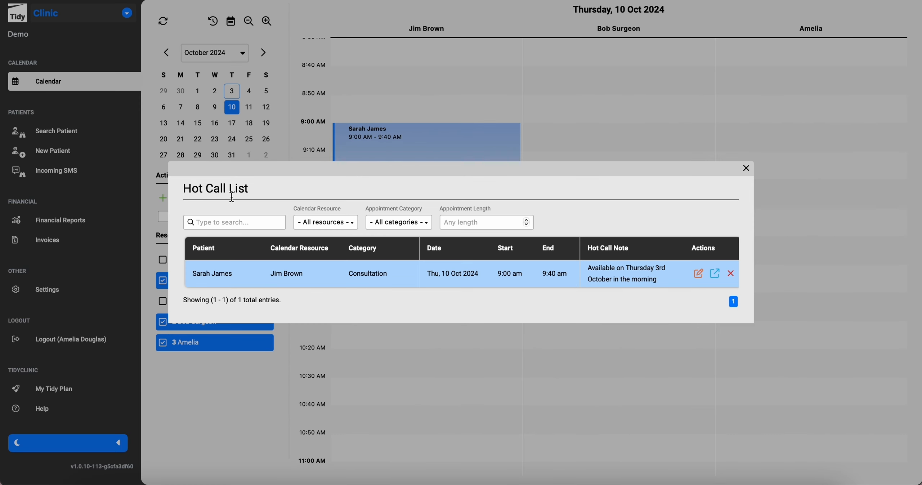
{"action": "left_click", "coordinate": [746, 168]}
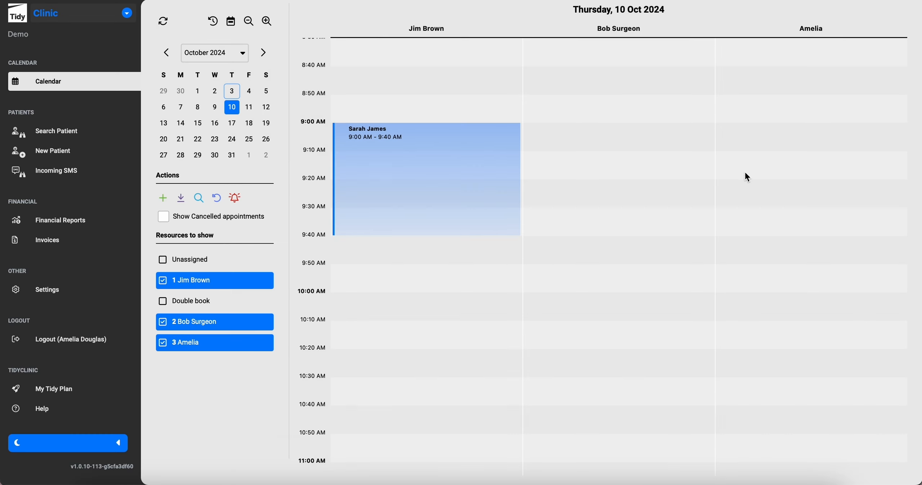
{"action": "left_click", "coordinate": [232, 92]}
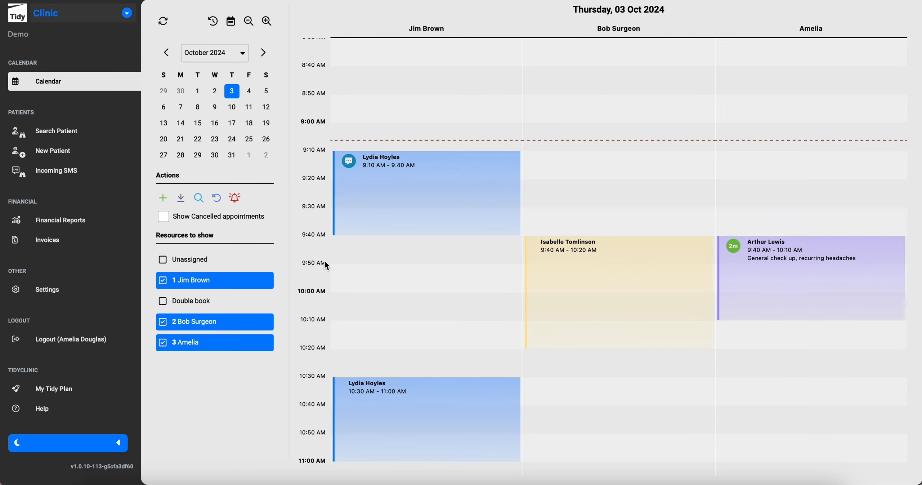
{"action": "left_click_drag", "start_coordinate": [338, 237], "coordinate": [344, 328]}
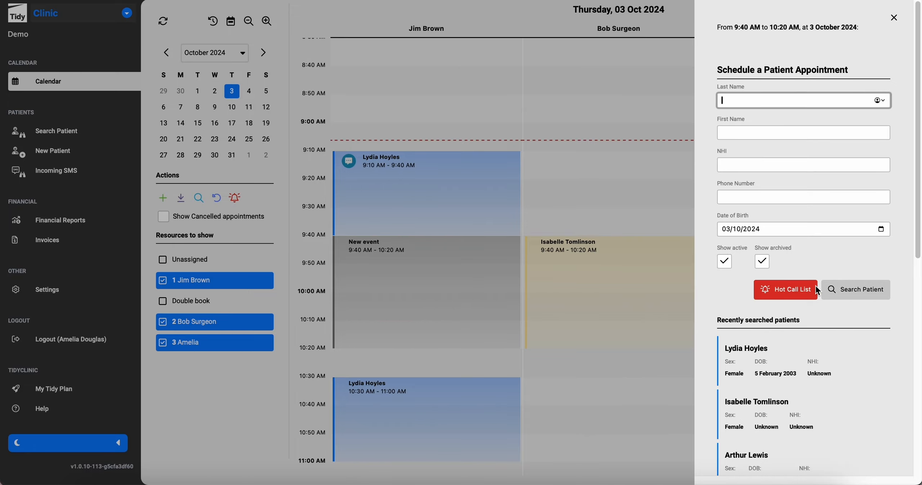
Move the hot-listed appointment from the Hot Call List into the 3 October 9:40–10:20 slot.
{"action": "left_click", "coordinate": [806, 295]}
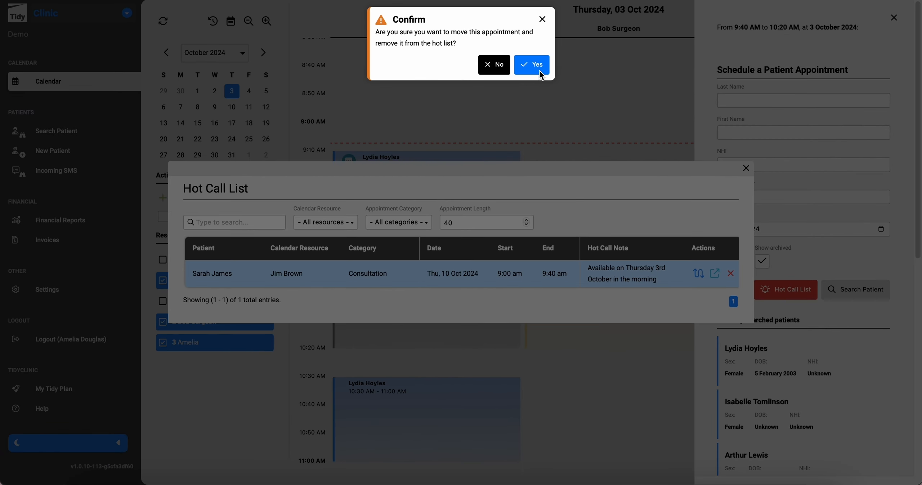
{"action": "left_click", "coordinate": [537, 66]}
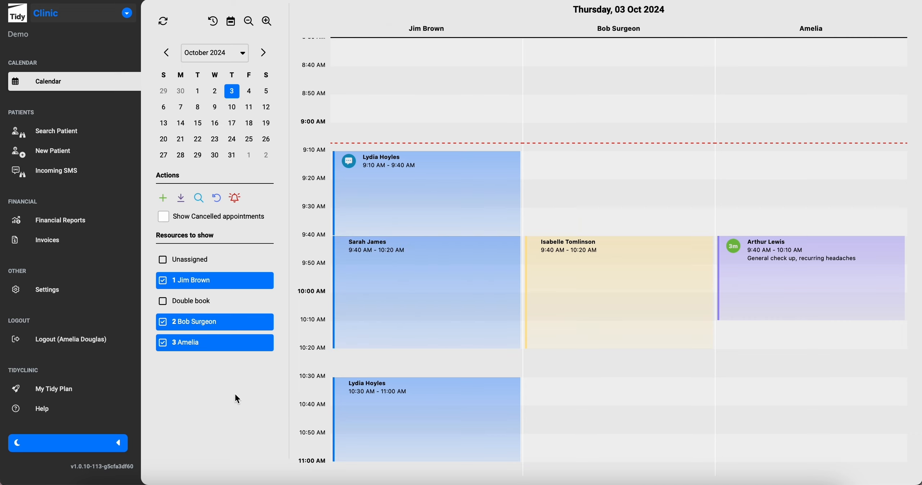
Save a Treatments appointment reminder using the Appointment reminder SMS template, then return to the calendar.
{"action": "left_click", "coordinate": [79, 285]}
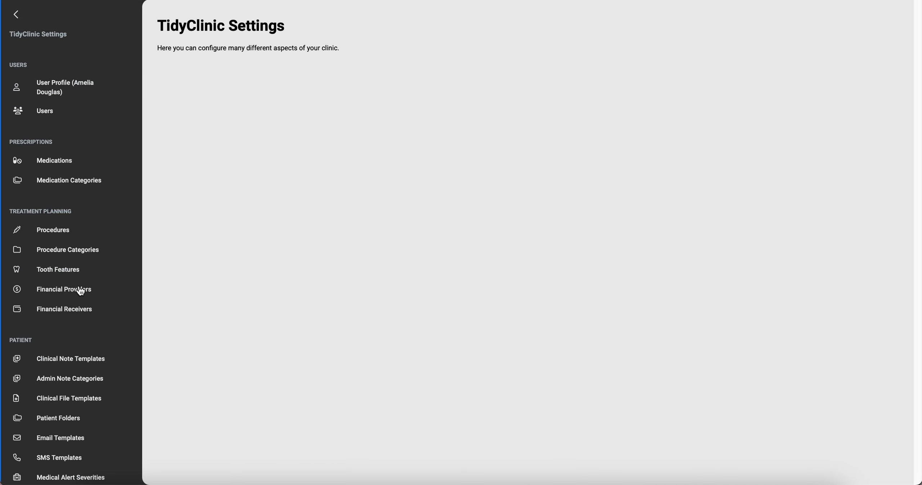
{"action": "scroll", "coordinate": [80, 291], "scroll_direction": "down", "scroll_amount": 4}
{"action": "scroll", "coordinate": [80, 290], "scroll_direction": "down", "scroll_amount": 5}
{"action": "left_click", "coordinate": [78, 314]}
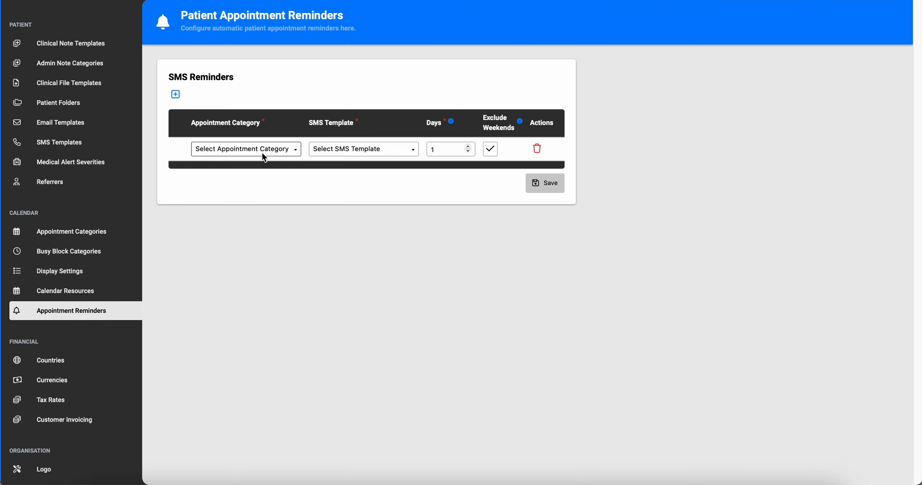
{"action": "left_click", "coordinate": [263, 149]}
{"action": "left_click", "coordinate": [233, 197]}
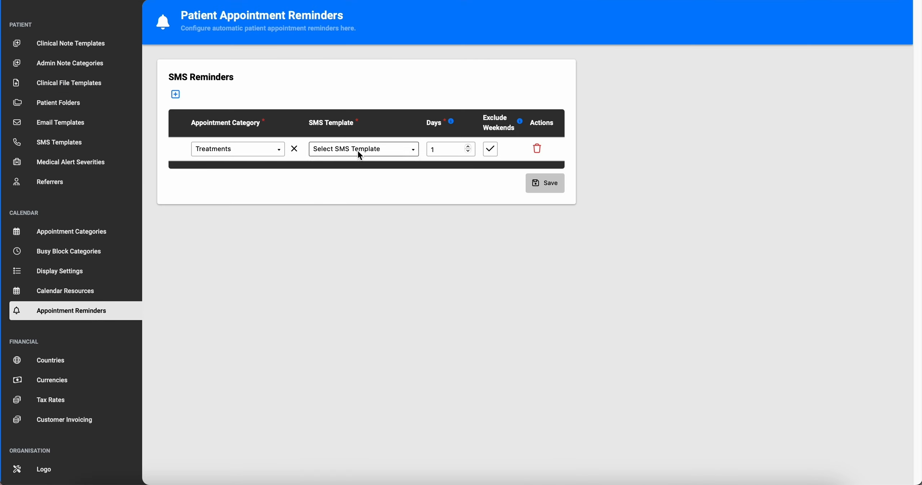
{"action": "left_click", "coordinate": [357, 150]}
{"action": "left_click", "coordinate": [343, 212]}
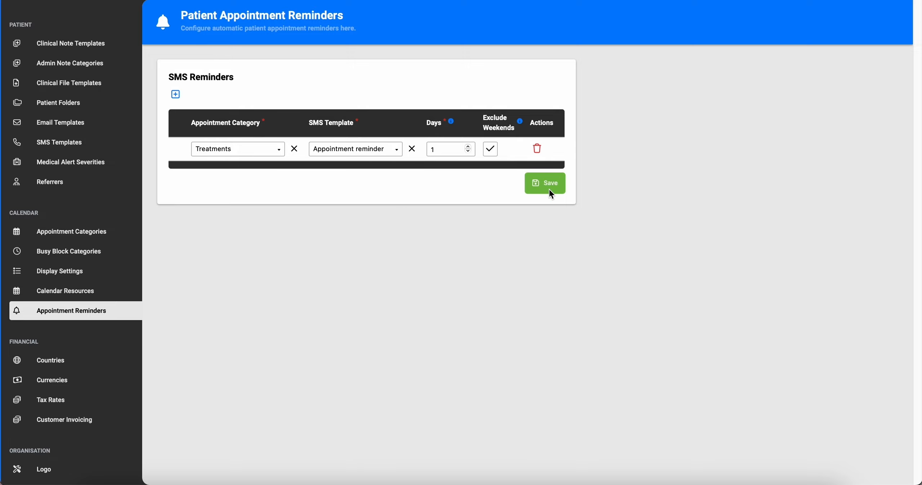
{"action": "scroll", "coordinate": [71, 104], "scroll_direction": "up", "scroll_amount": 8}
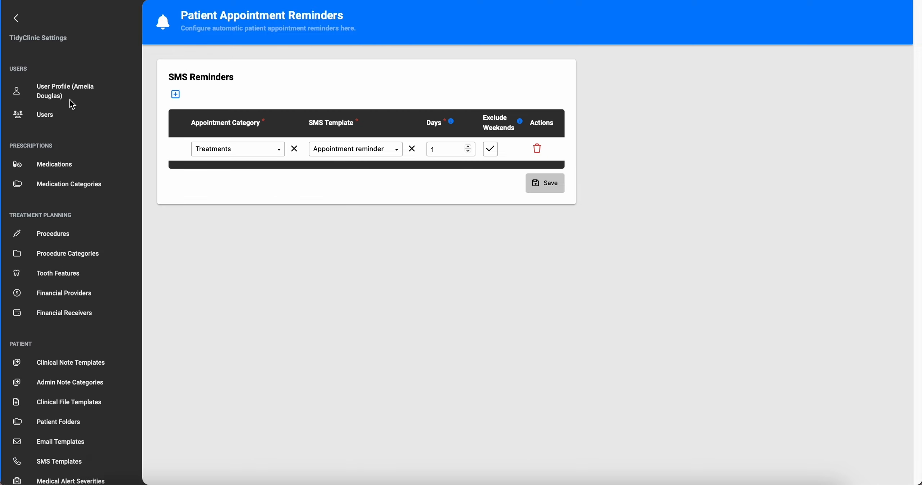
{"action": "left_click", "coordinate": [15, 15]}
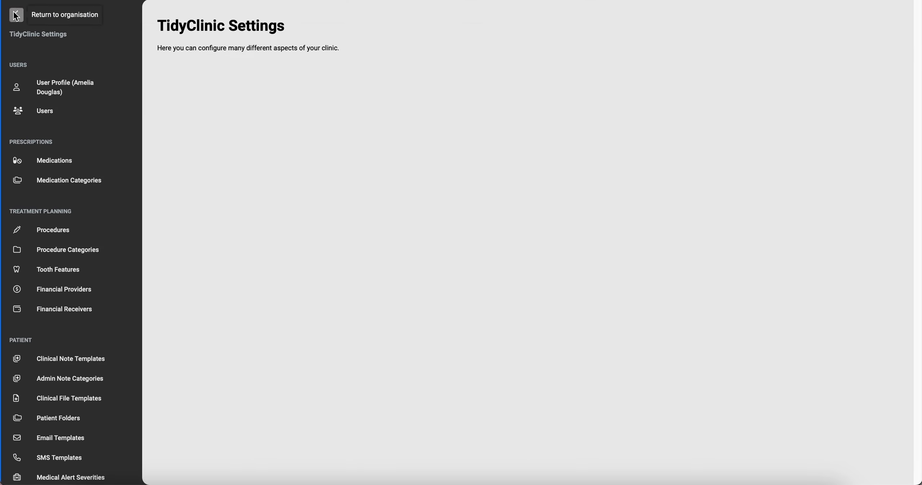
{"action": "left_click", "coordinate": [16, 15]}
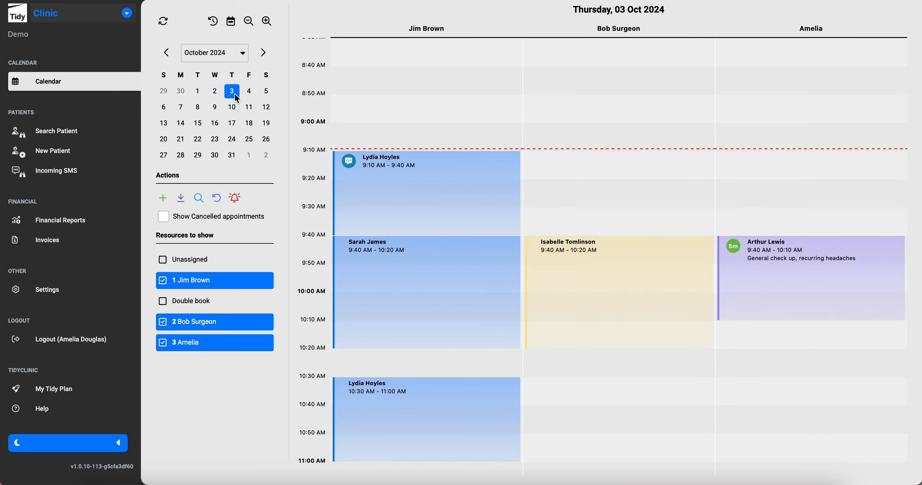
Schedule a one-day-ahead Appointment reminder SMS for the 4 October 9:00 Check-Ups appointment.
{"action": "left_click", "coordinate": [250, 92]}
{"action": "left_click", "coordinate": [363, 184]}
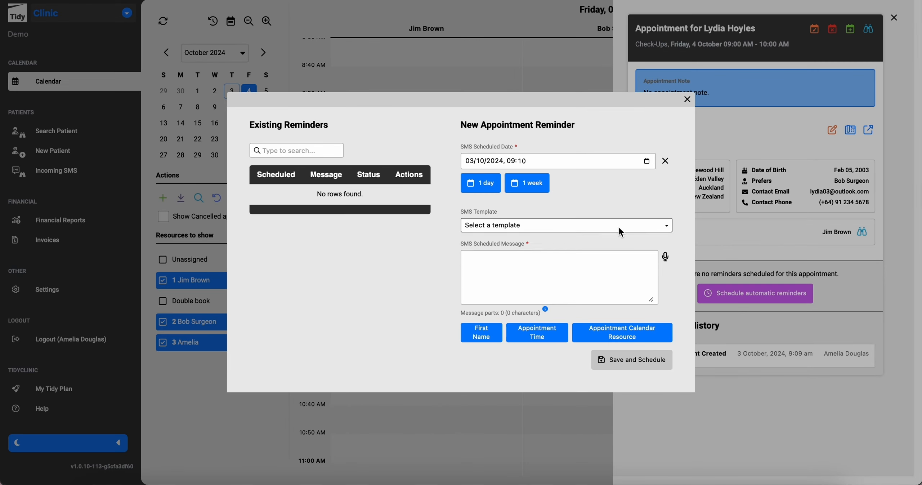
{"action": "left_click", "coordinate": [219, 91]}
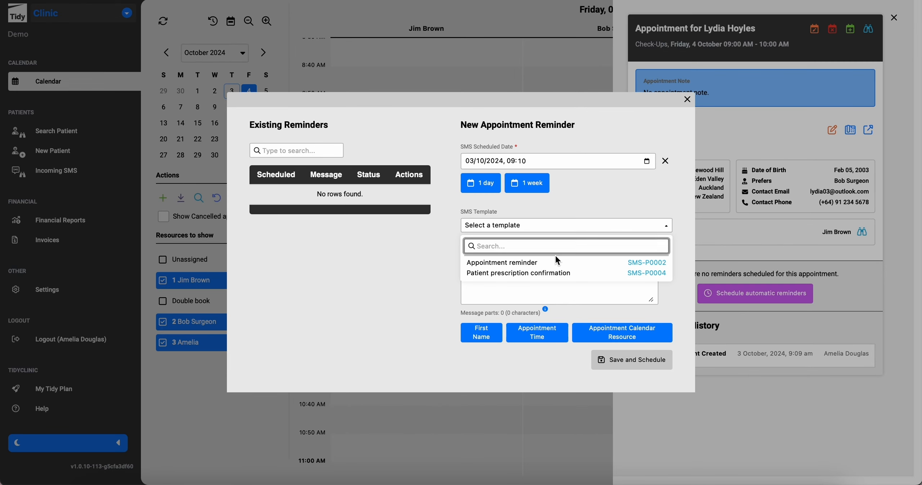
{"action": "left_click", "coordinate": [61, 172]}
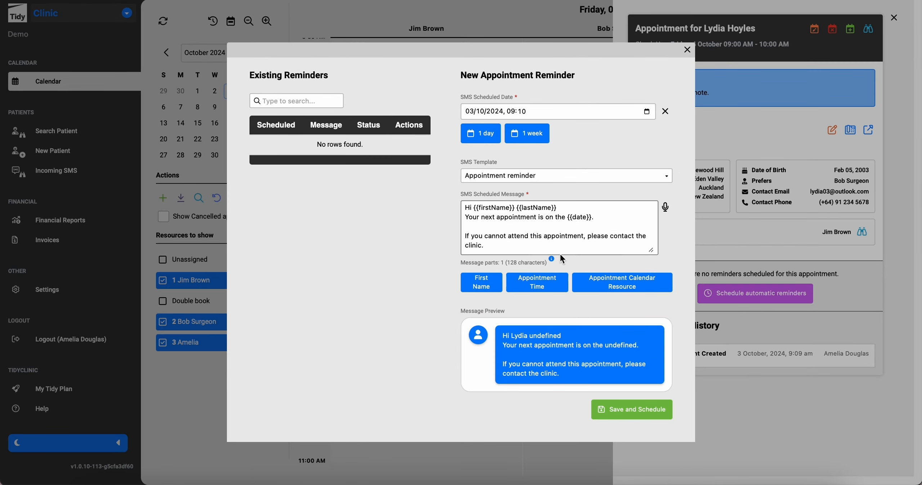
{"action": "left_click", "coordinate": [484, 139]}
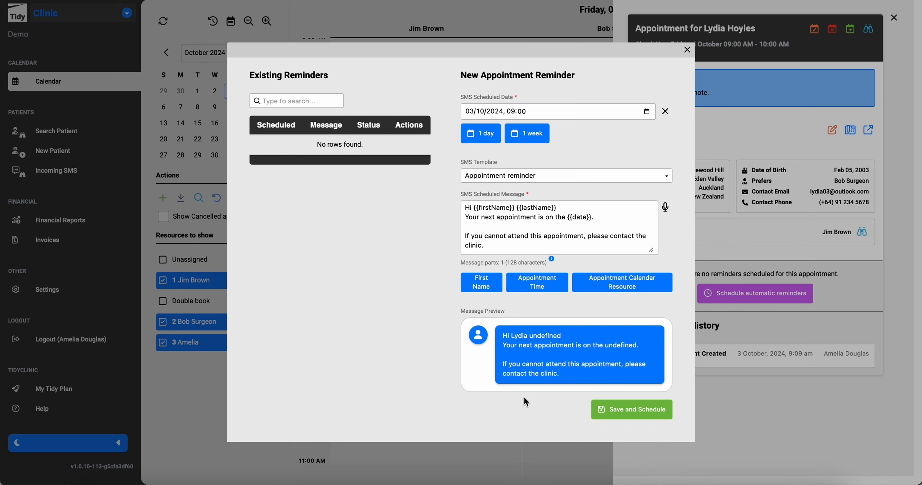
{"action": "left_click", "coordinate": [613, 414]}
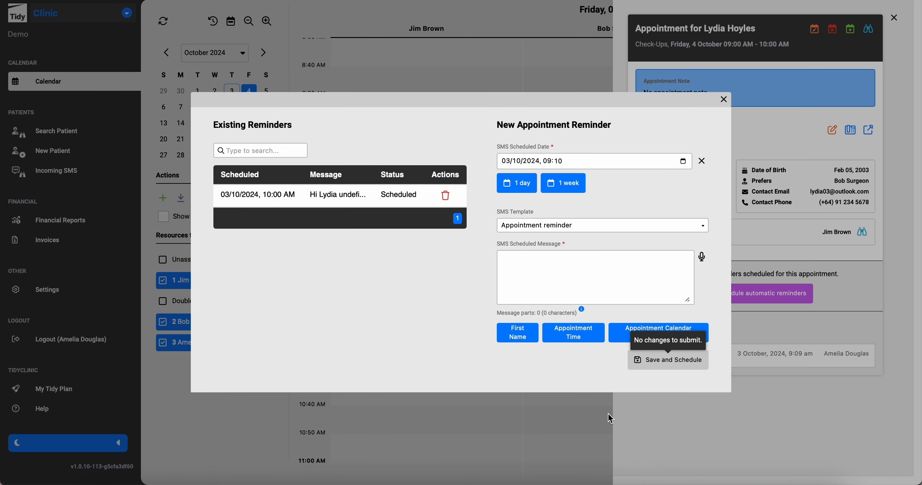
Close the SMS reminder window and the appointment details panel.
{"action": "left_click", "coordinate": [724, 100]}
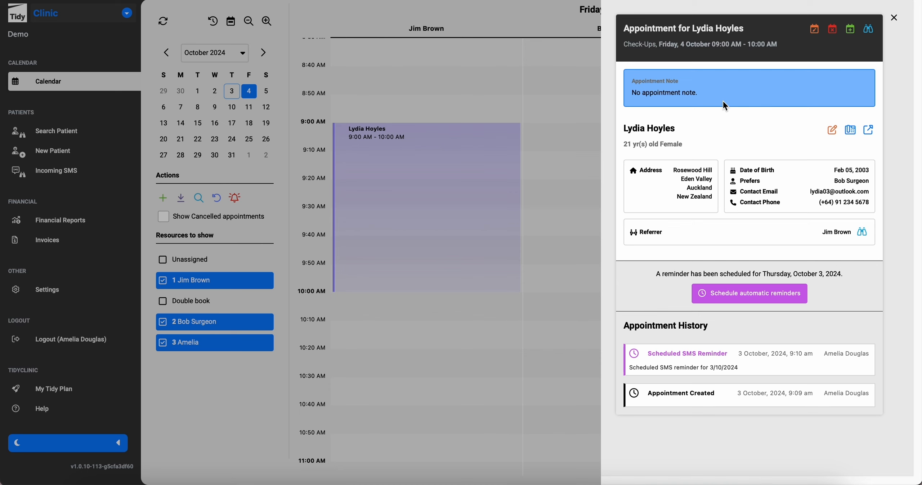
{"action": "left_click", "coordinate": [896, 18]}
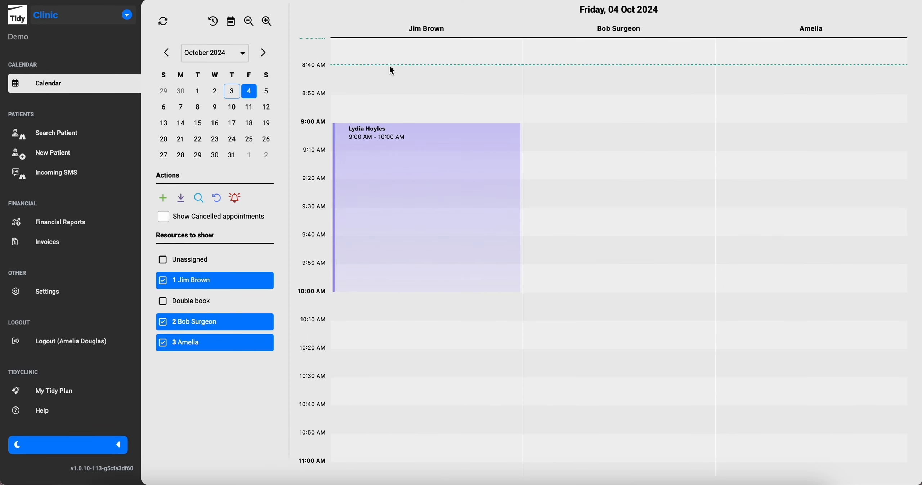
{"action": "scroll", "coordinate": [113, 113], "scroll_direction": "up", "scroll_amount": 2}
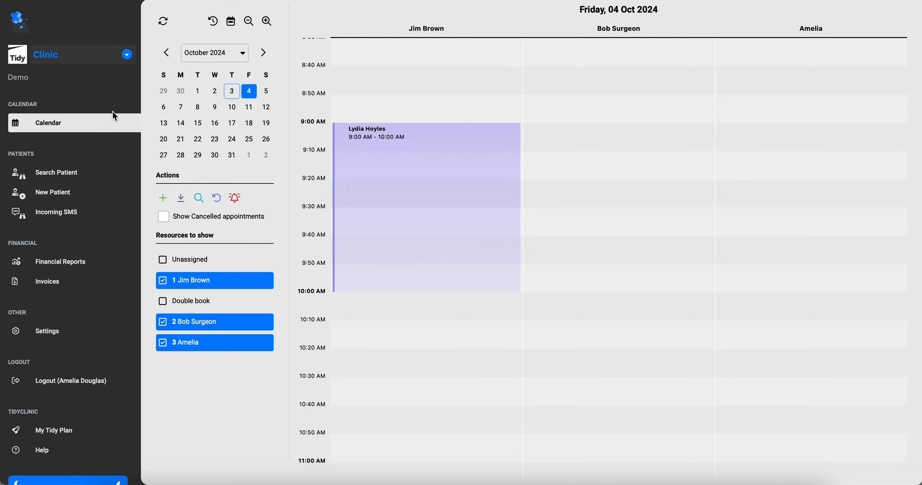
Find the patient and open treatment plan A0000 from their treatment plans.
{"action": "left_click", "coordinate": [65, 168]}
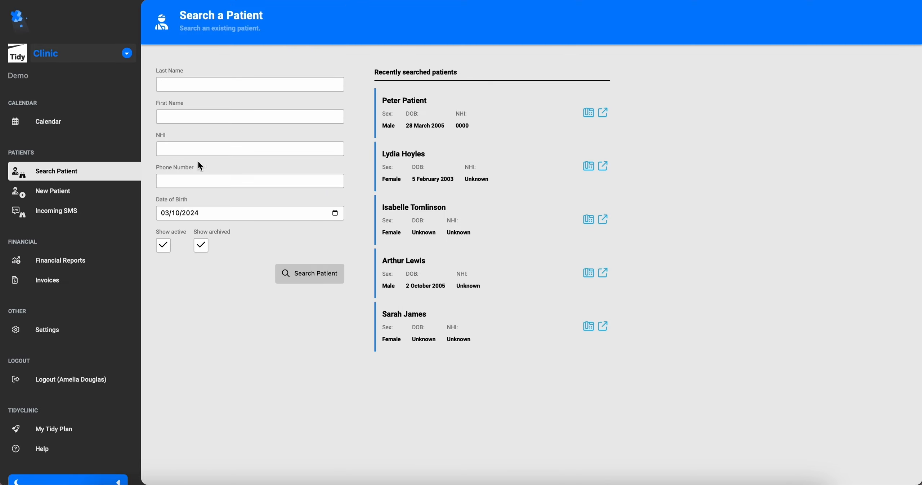
{"action": "left_click", "coordinate": [398, 122]}
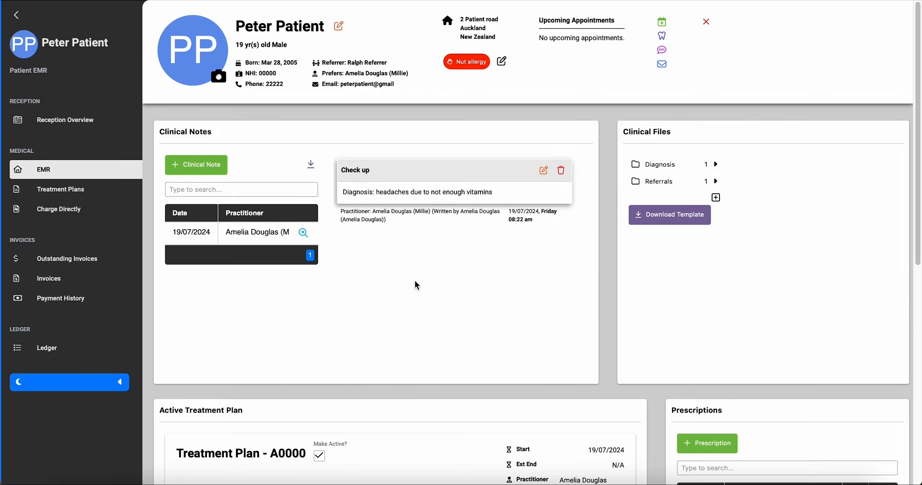
{"action": "left_click", "coordinate": [98, 189]}
{"action": "left_click", "coordinate": [391, 233]}
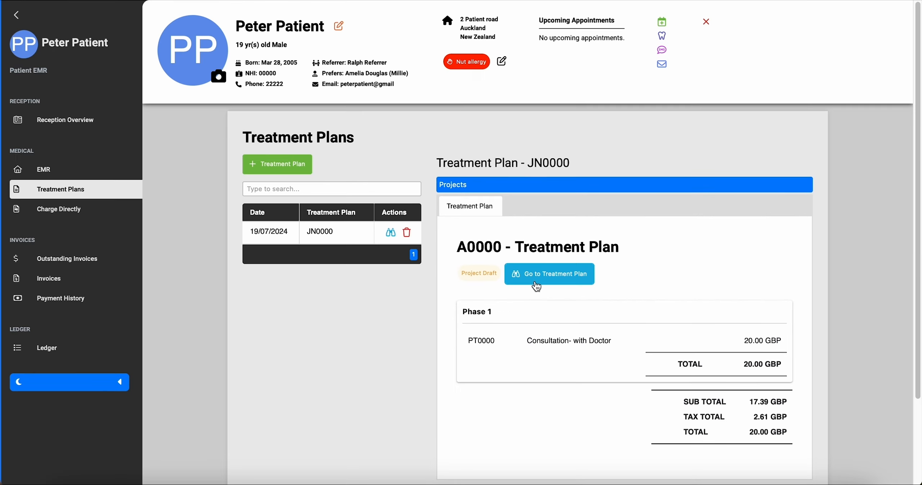
{"action": "left_click", "coordinate": [537, 286]}
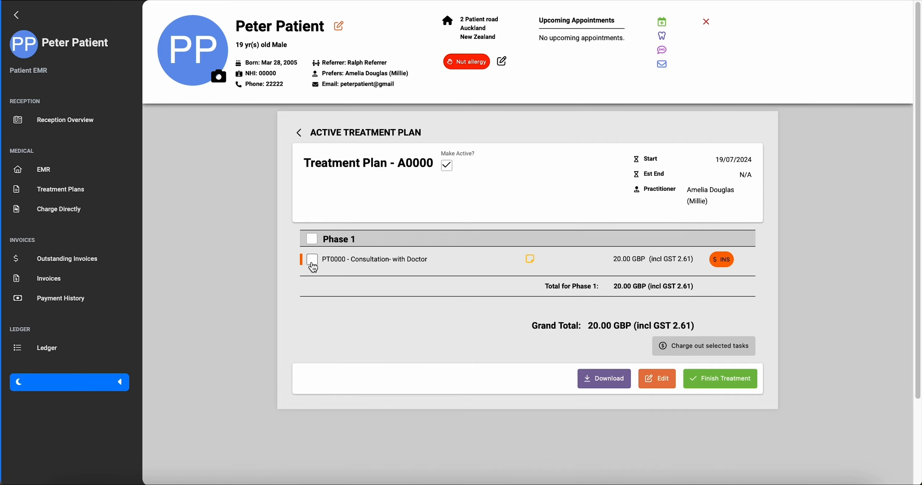
Charge out the PT0000 consultation to the Organisation against the 19 July appointment.
{"action": "left_click", "coordinate": [323, 265]}
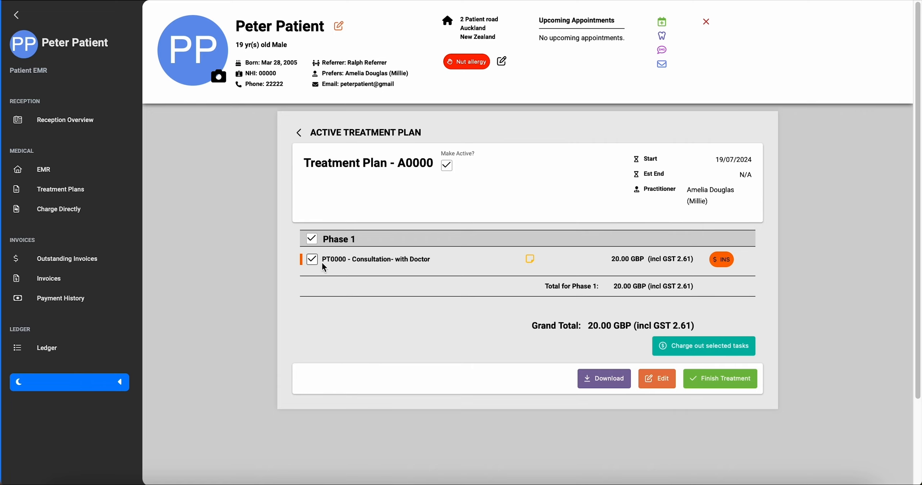
{"action": "left_click", "coordinate": [663, 349]}
{"action": "left_click", "coordinate": [414, 228]}
{"action": "left_click", "coordinate": [404, 247]}
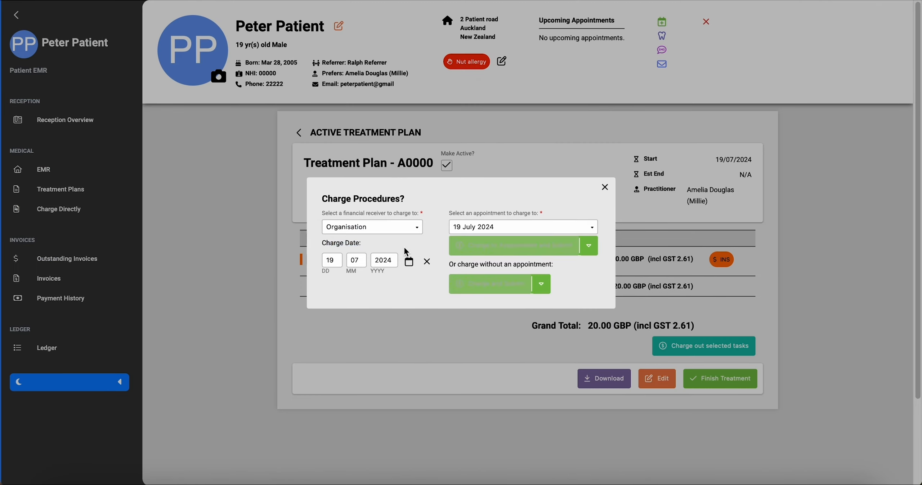
{"action": "left_click", "coordinate": [508, 256]}
{"action": "left_click", "coordinate": [533, 56]}
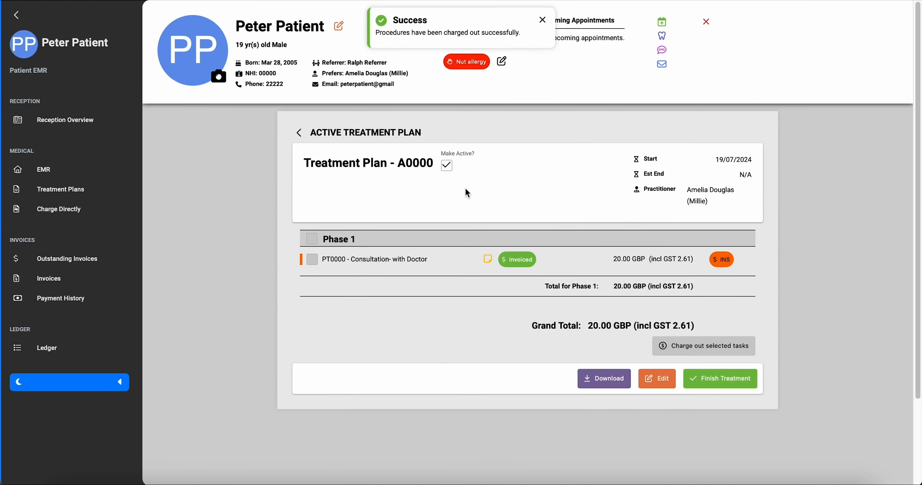
Pay invoice IN0000 in full with a 20 GBP EFTPOS insurance payment to the Organisation.
{"action": "left_click", "coordinate": [62, 281]}
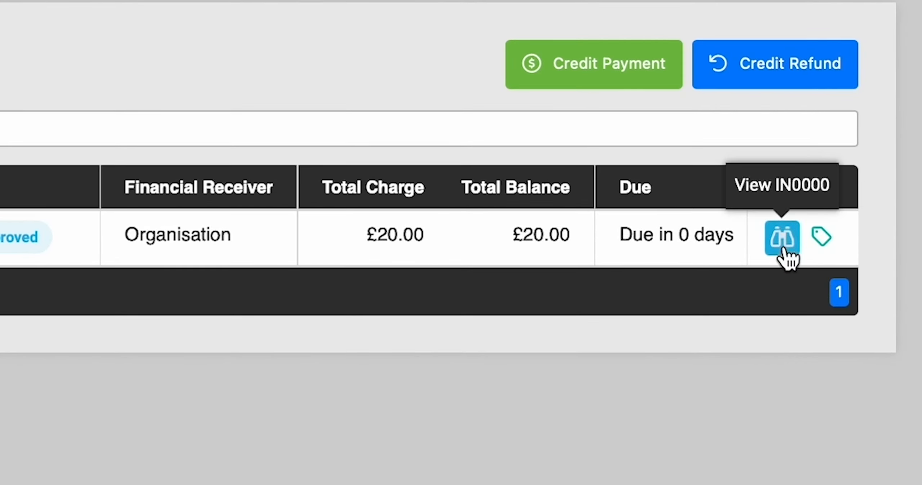
{"action": "left_click", "coordinate": [783, 248]}
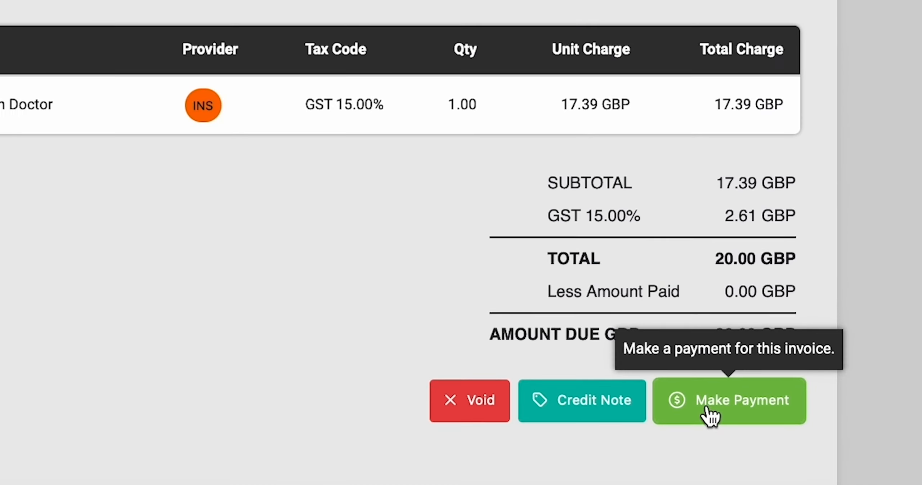
{"action": "left_click", "coordinate": [693, 393]}
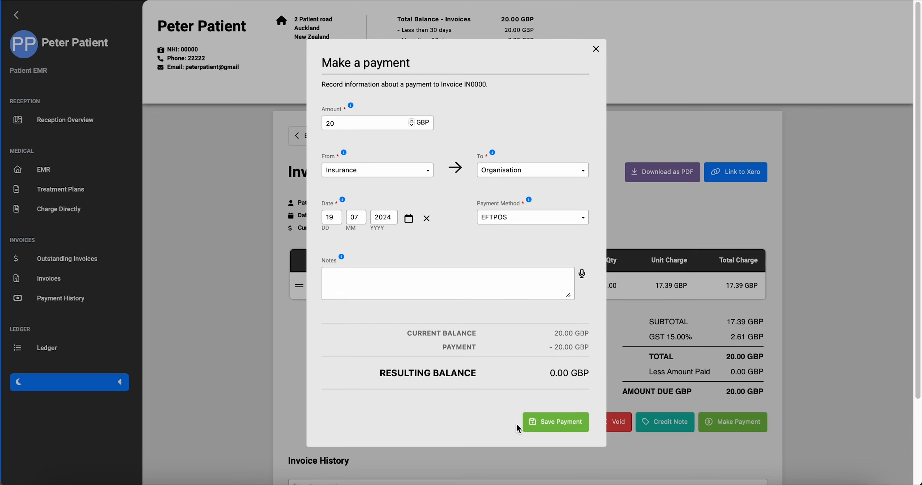
{"action": "left_click", "coordinate": [573, 430]}
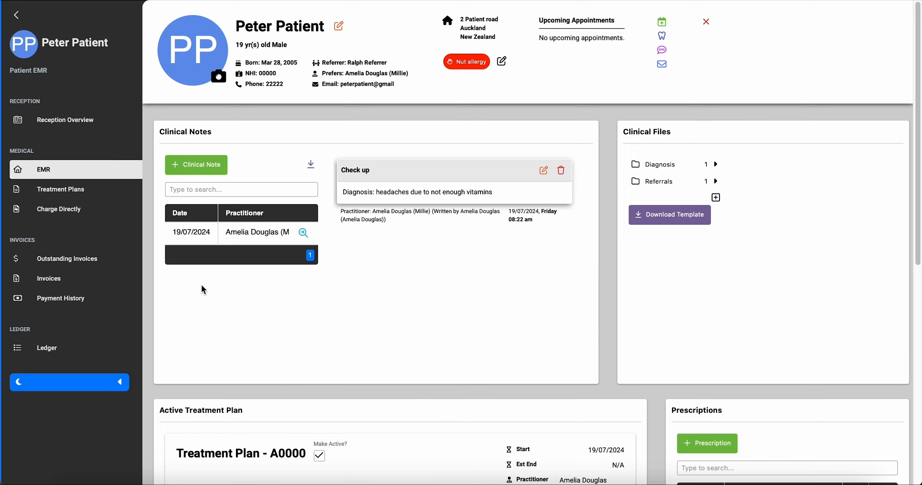
Create and submit a direct-charge invoice line for Mouthwash, GST, 10 GBP.
{"action": "left_click", "coordinate": [111, 218]}
{"action": "left_click", "coordinate": [214, 309]}
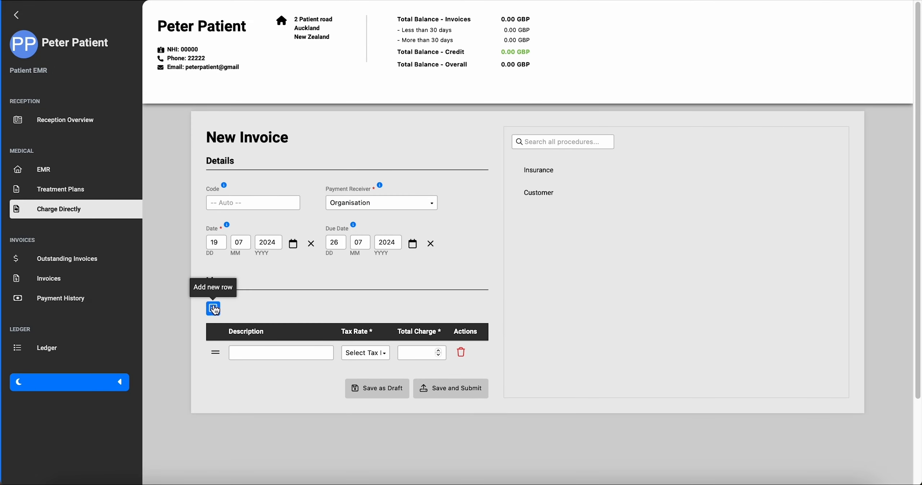
{"action": "left_click", "coordinate": [271, 349]}
{"action": "type", "text": "Mo"}
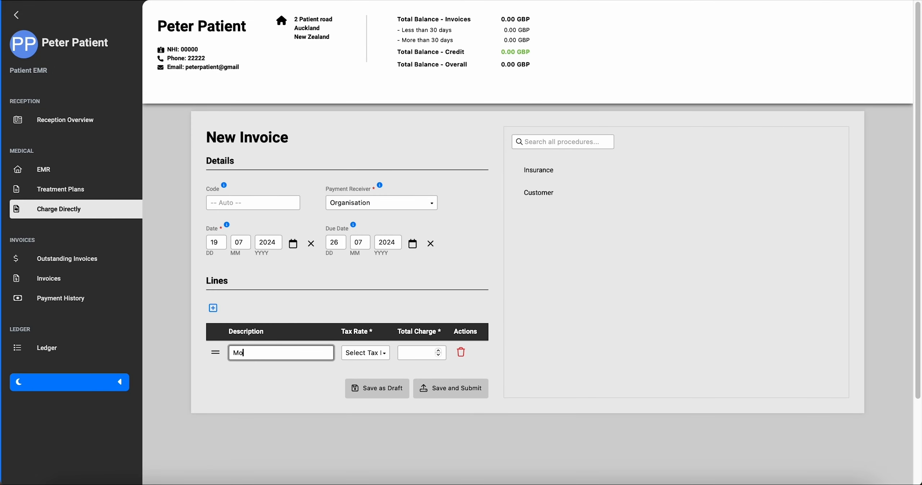
{"action": "type", "text": "uthwash"}
{"action": "left_click", "coordinate": [366, 353]}
{"action": "left_click", "coordinate": [364, 380]}
{"action": "left_click", "coordinate": [418, 352]}
{"action": "type", "text": "10"}
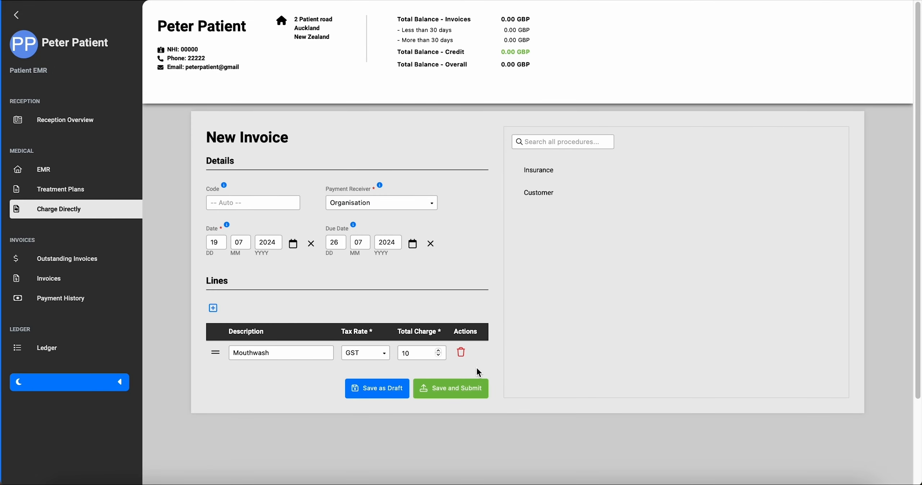
{"action": "left_click", "coordinate": [478, 388]}
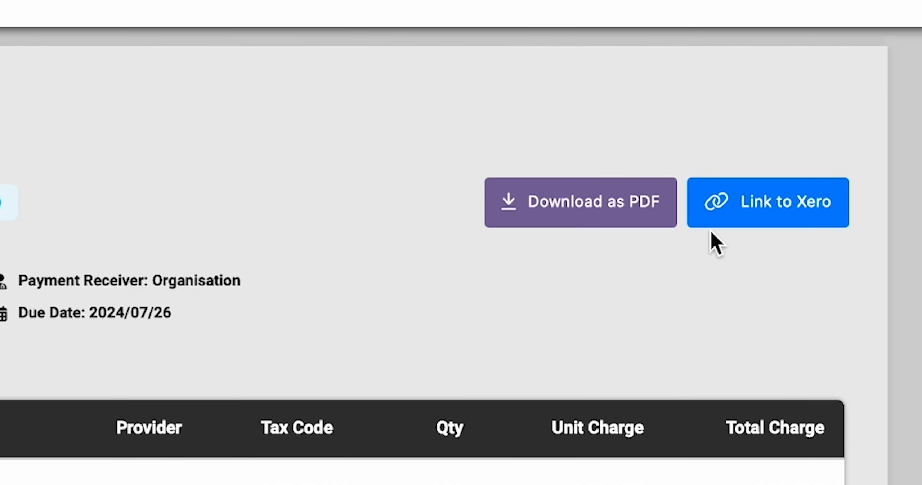
Link invoice IN0001 to Xero and record the Customer's 10 GBP payment to the Organisation.
{"action": "left_click", "coordinate": [728, 206]}
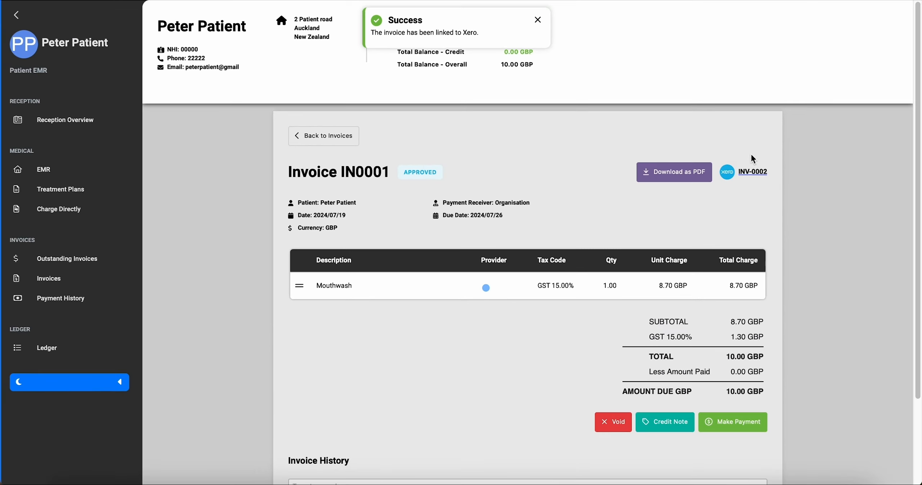
{"action": "left_click", "coordinate": [720, 423]}
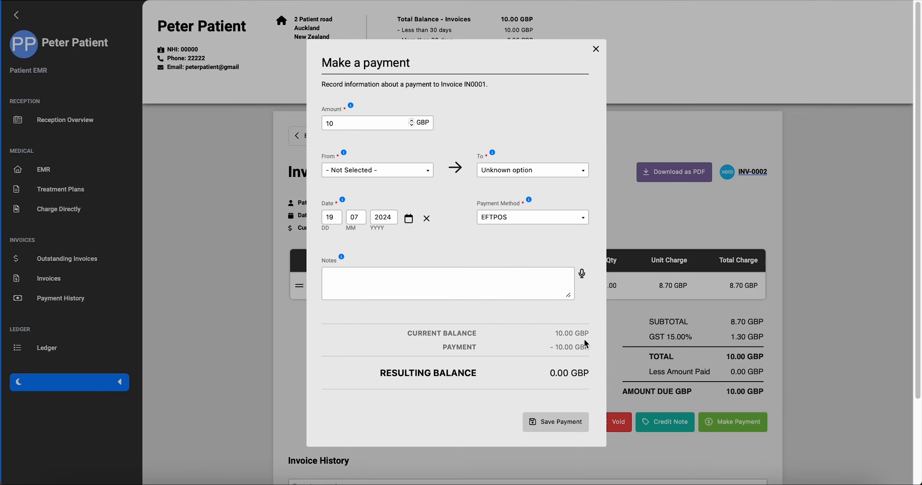
{"action": "left_click", "coordinate": [560, 170]}
{"action": "left_click", "coordinate": [533, 191]}
{"action": "left_click", "coordinate": [415, 170]}
{"action": "left_click", "coordinate": [410, 201]}
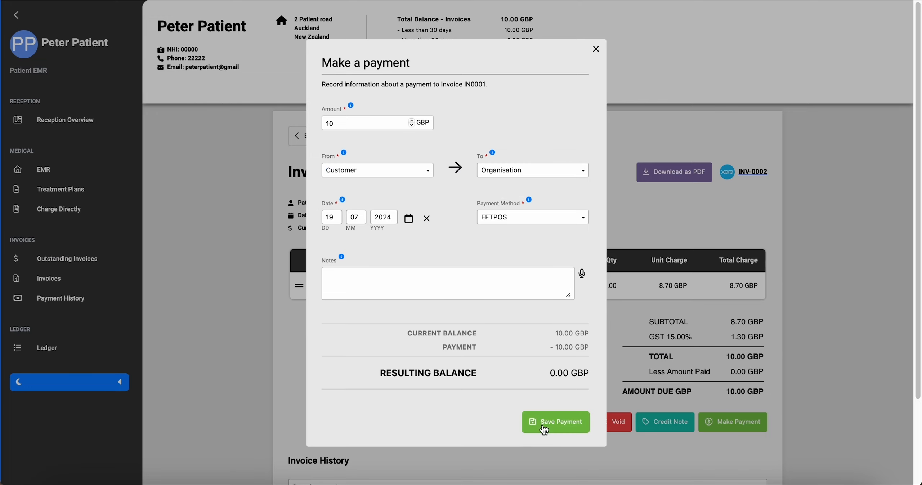
{"action": "left_click", "coordinate": [544, 425]}
{"action": "left_click", "coordinate": [16, 15]}
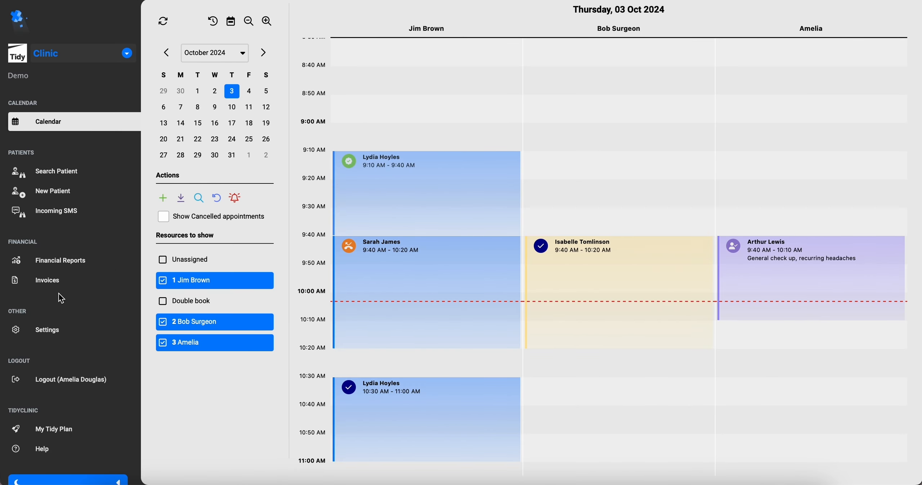
Open Financial Reports and choose the Payment Summary report type.
{"action": "left_click", "coordinate": [57, 283]}
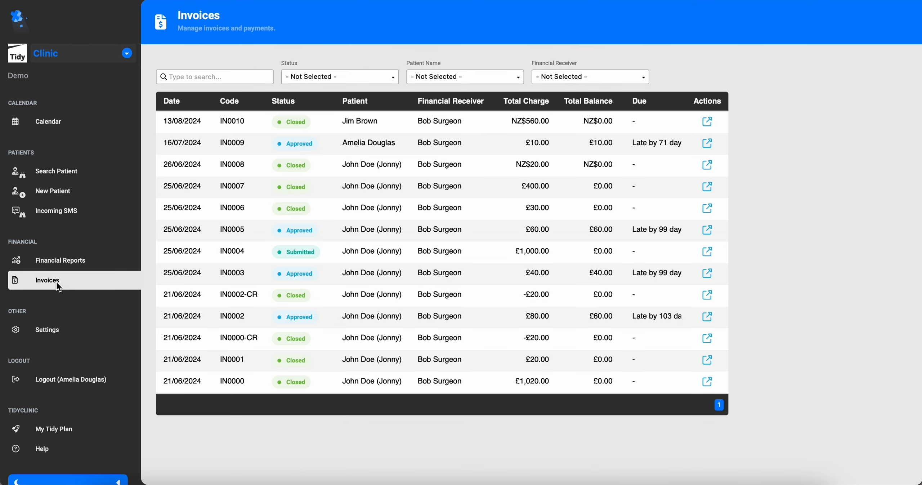
{"action": "left_click", "coordinate": [60, 260]}
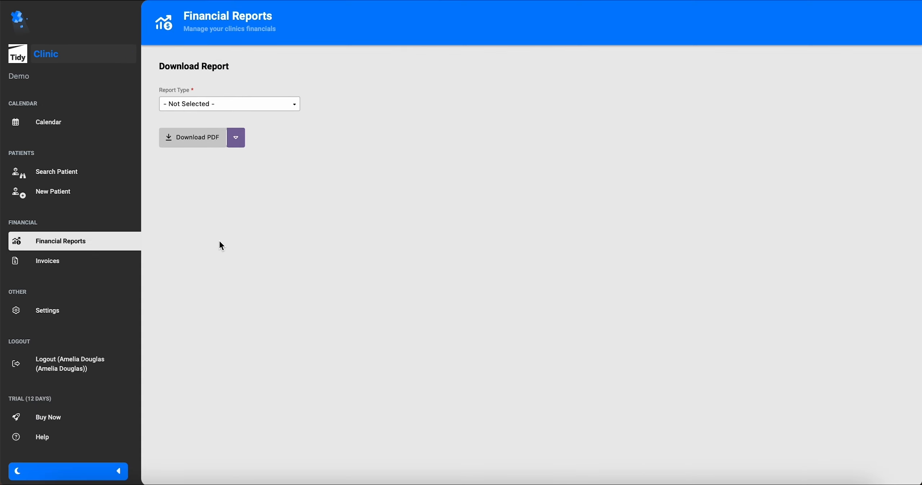
{"action": "left_click", "coordinate": [287, 108]}
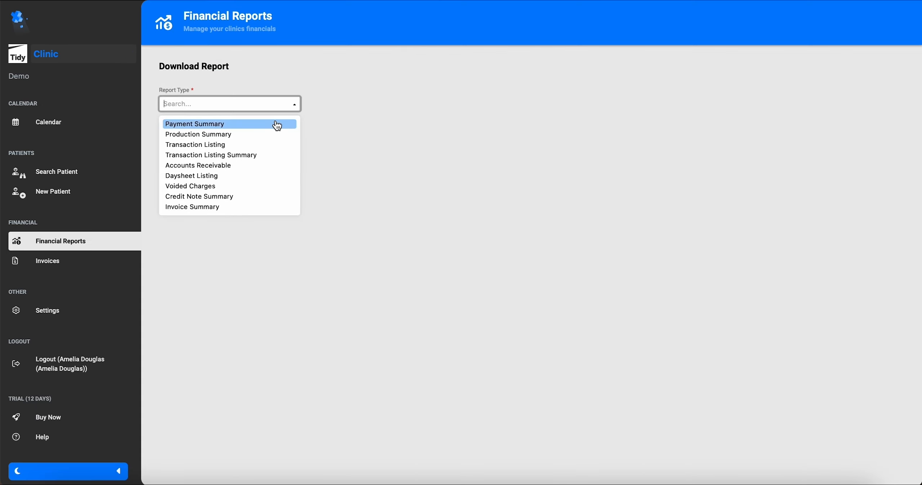
{"action": "left_click", "coordinate": [276, 123]}
Filter to Organisation receiver and Insurance provider, download the PDF and open Payment Summary-5.pdf.
{"action": "left_click", "coordinate": [181, 226]}
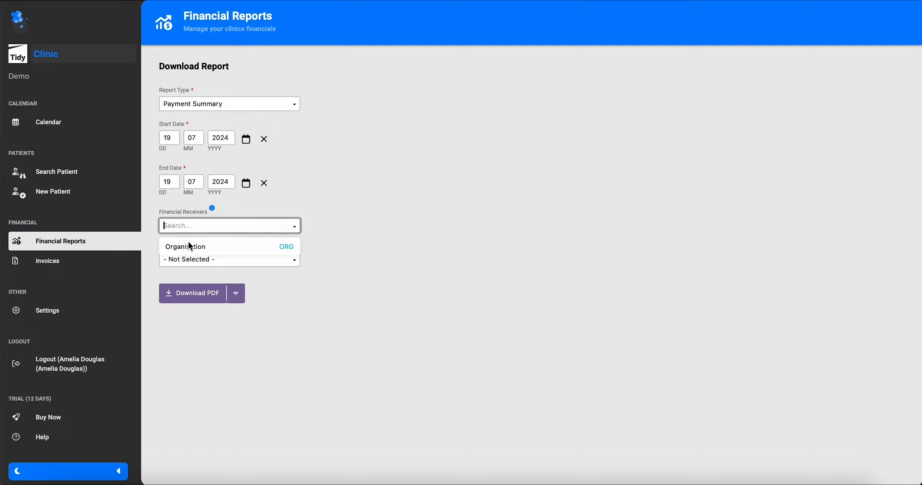
{"action": "left_click", "coordinate": [190, 259]}
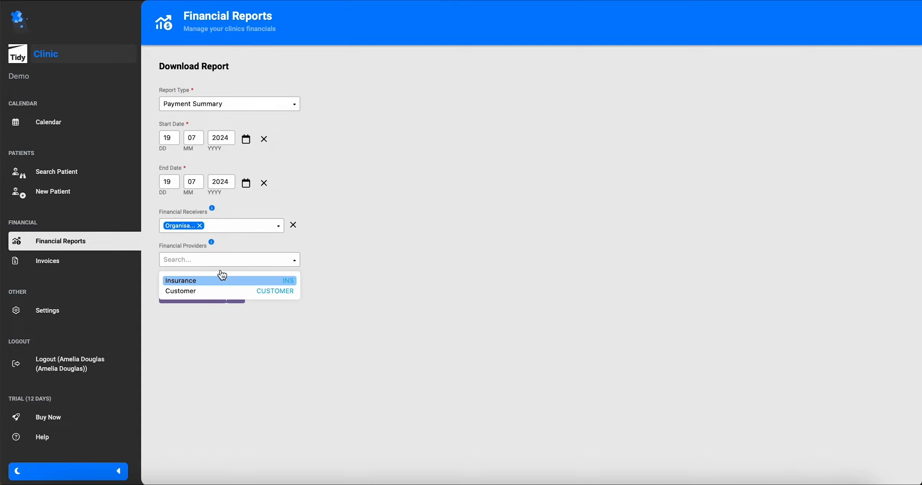
{"action": "left_click", "coordinate": [227, 280]}
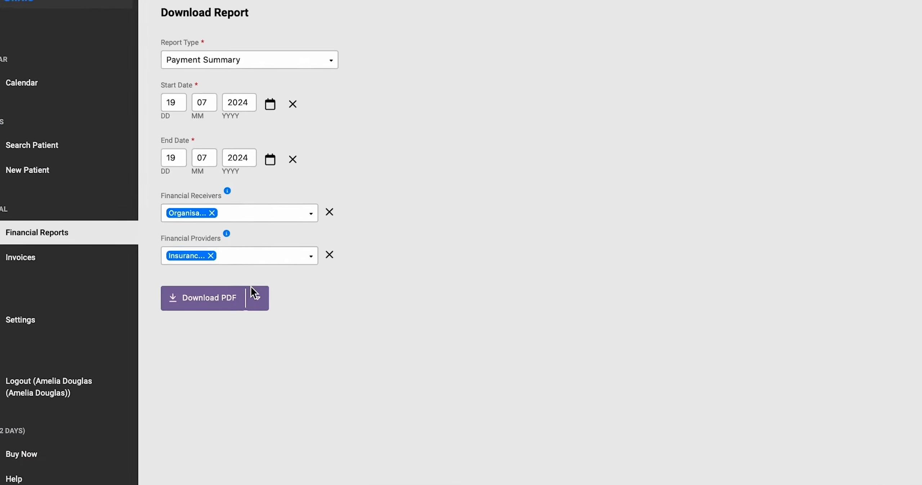
{"action": "left_click", "coordinate": [207, 299]}
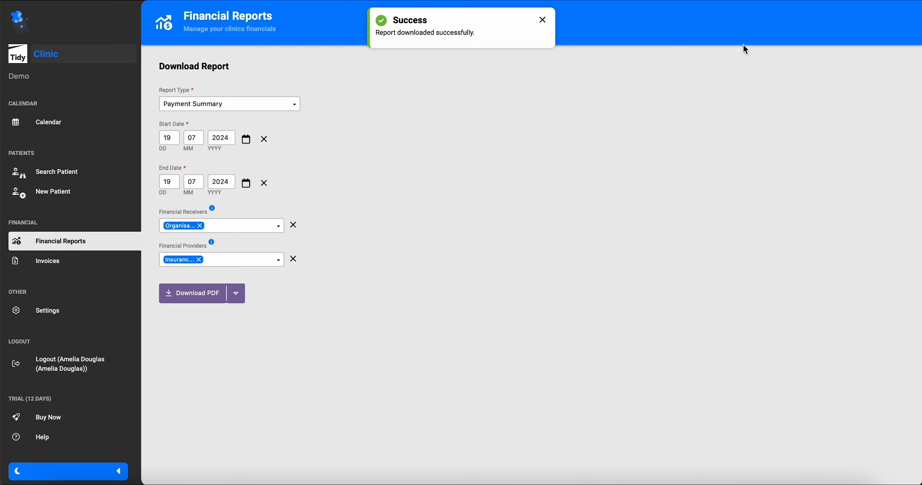
{"action": "left_click", "coordinate": [825, 1]}
{"action": "double_click", "coordinate": [775, 26]}
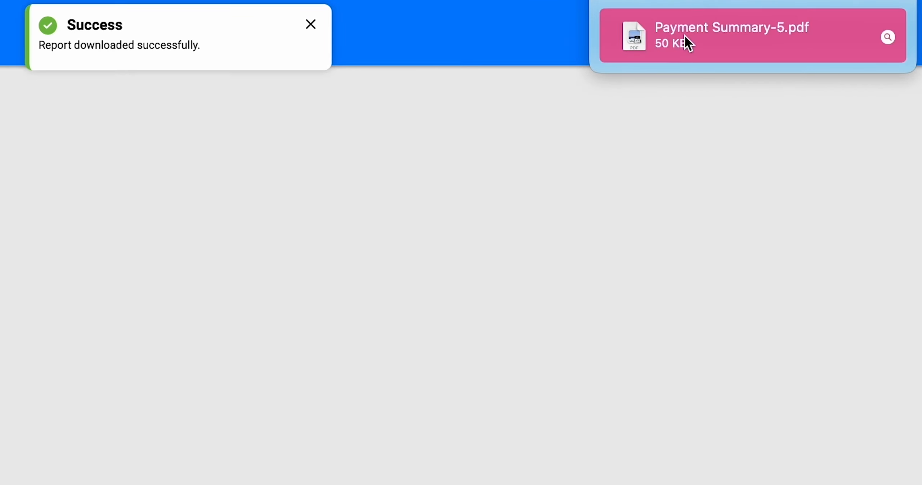